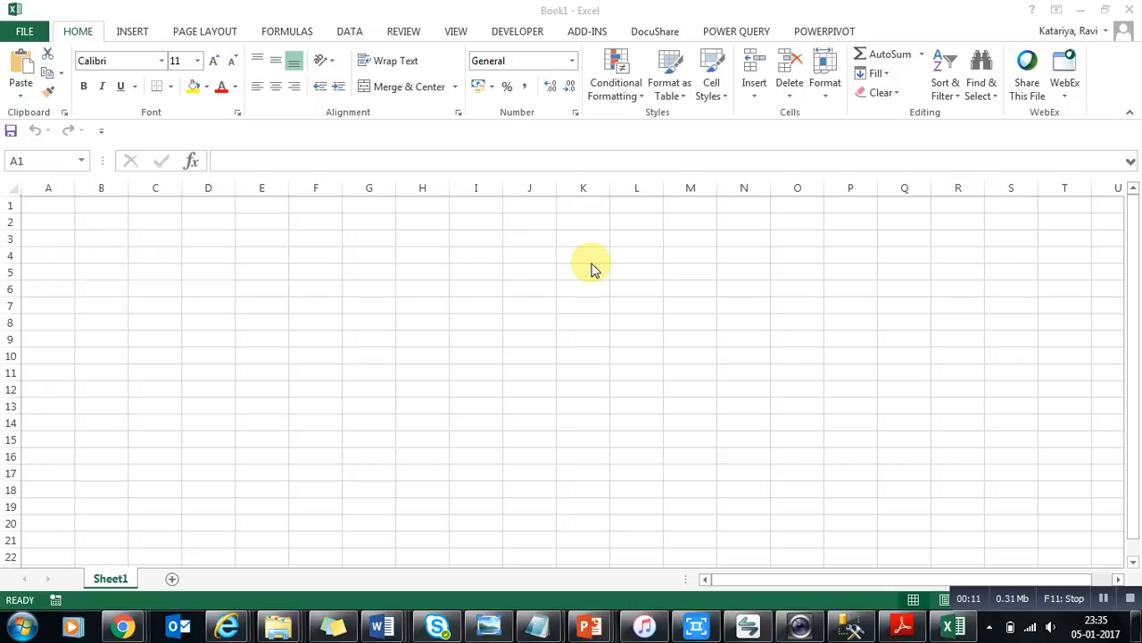
- Start a Power Query import of files from a folder
click(740, 22)
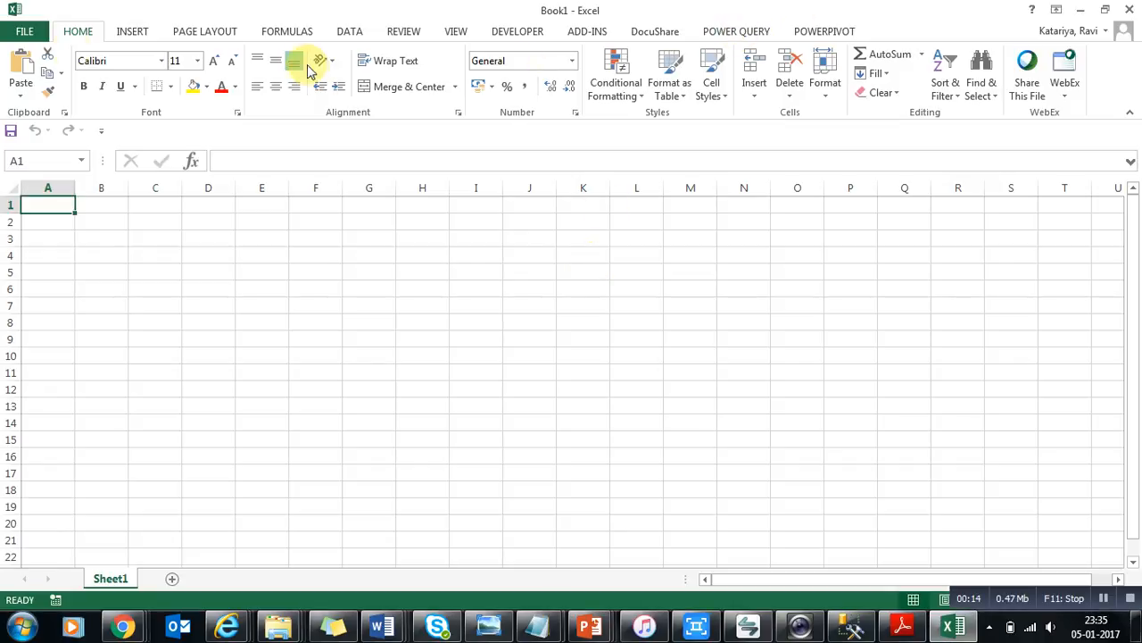
click(723, 33)
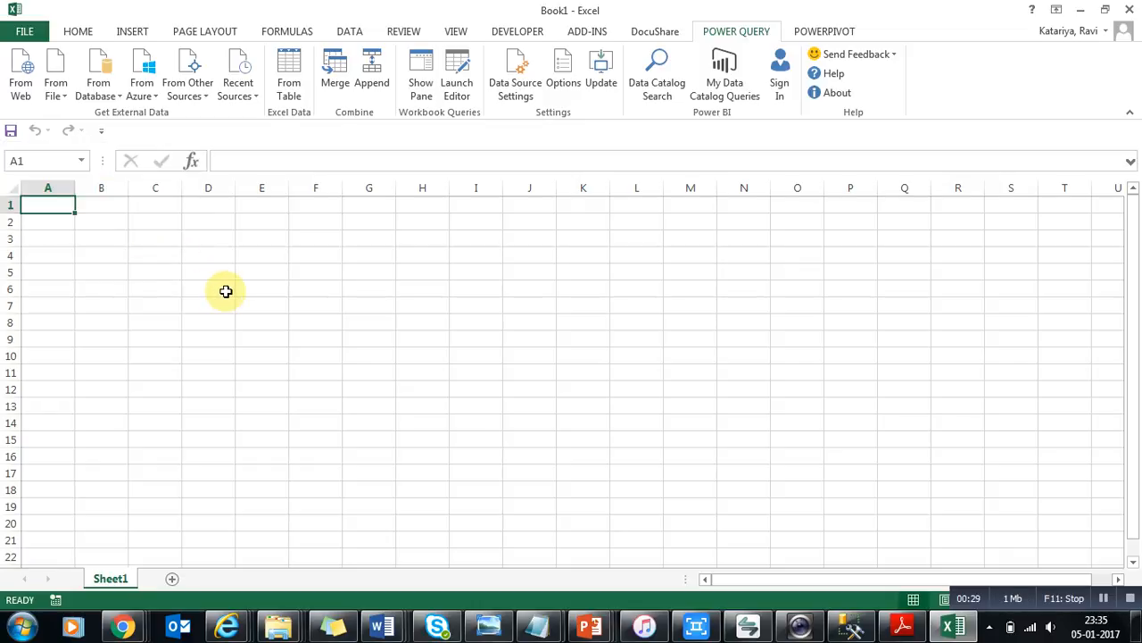
click(61, 95)
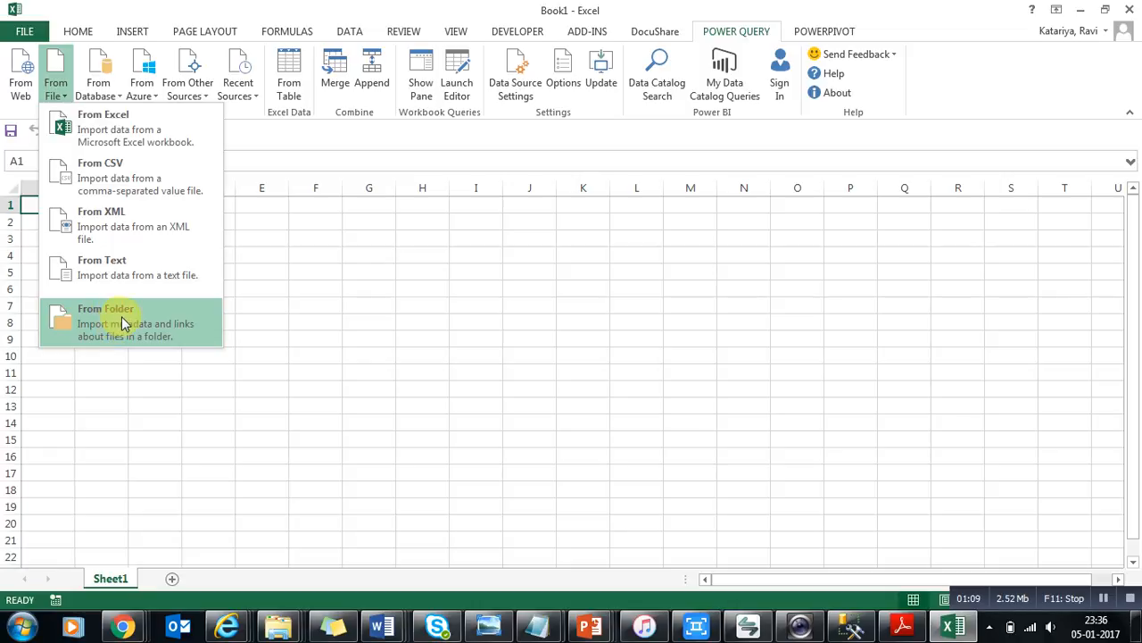
click(122, 316)
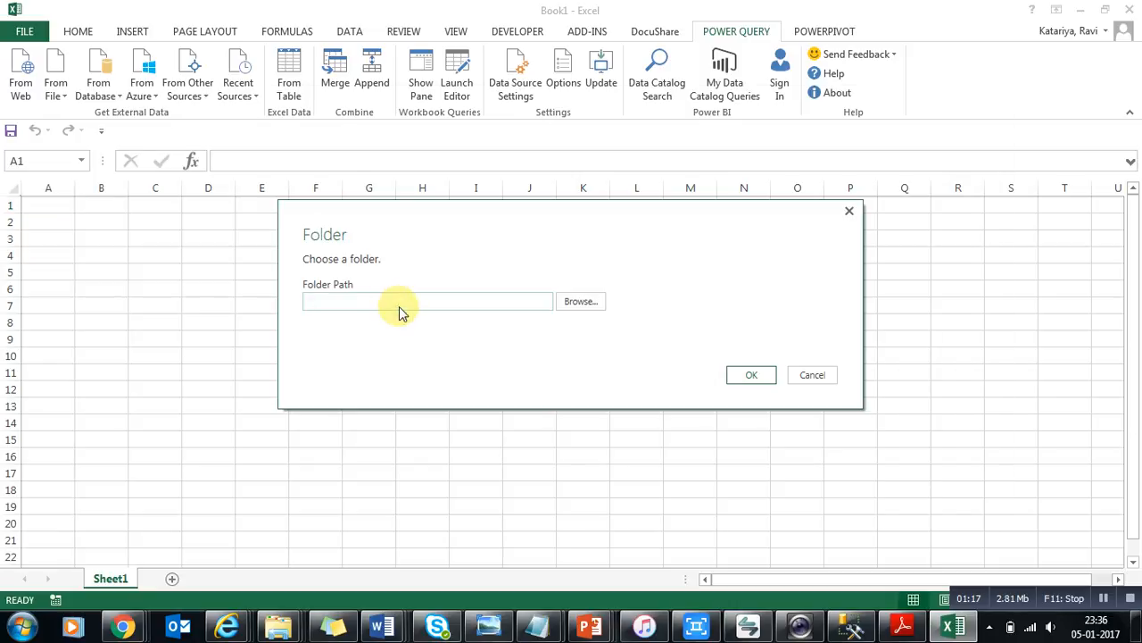
- Switch to File Explorer and copy the full path of the Folder directory inside Sample Data
key(alt+Tab)
key(alt+Tab)
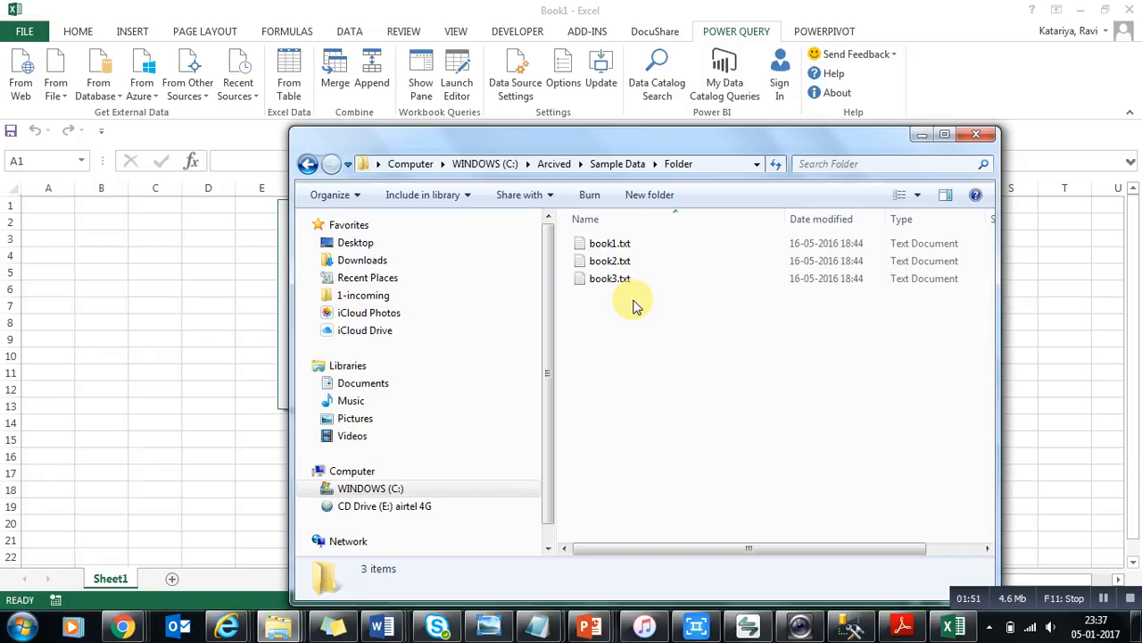
click(705, 164)
key(ctrl+c)
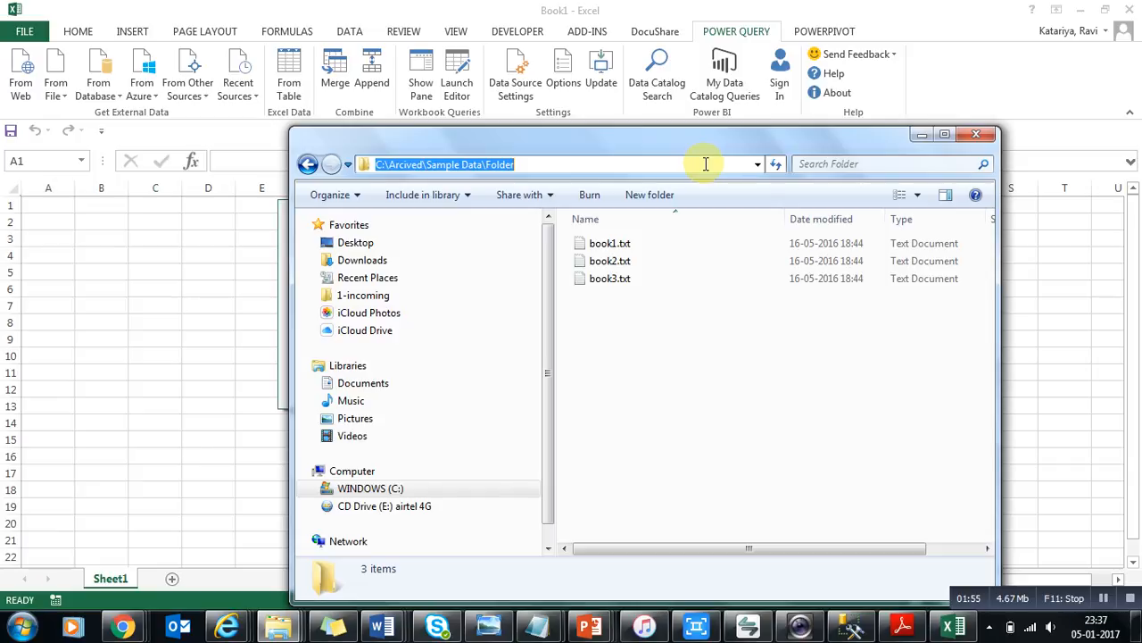
- Back in Excel, set the import's folder path to C:\Arcived\Sample Data\Folder and open the file list for editing in the Query Editor
key(alt+Tab)
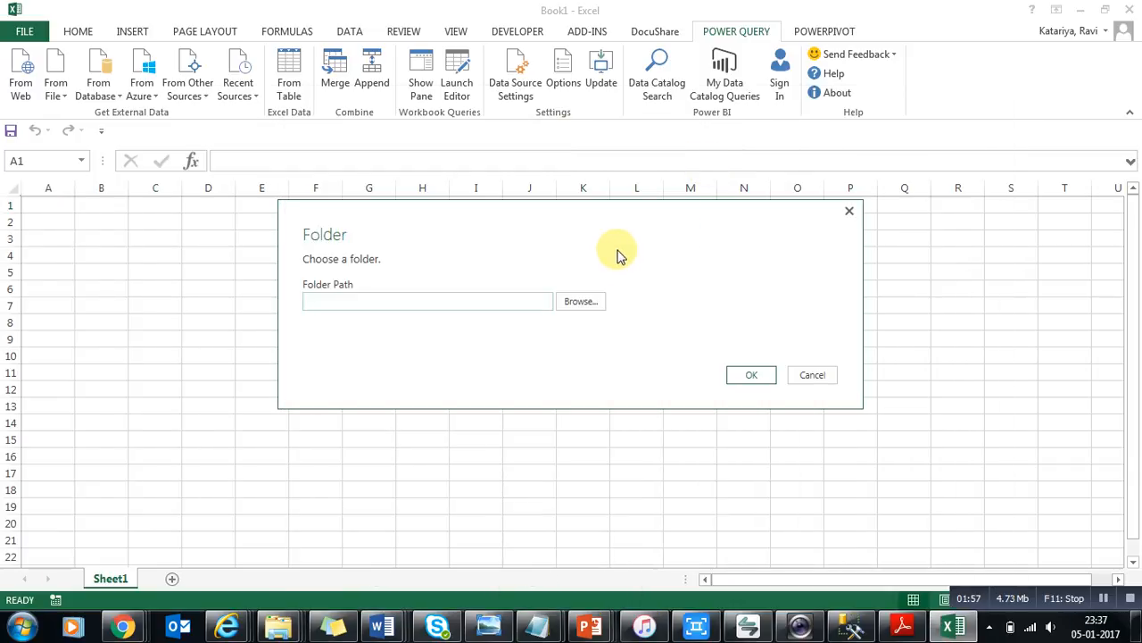
key(alt+Tab)
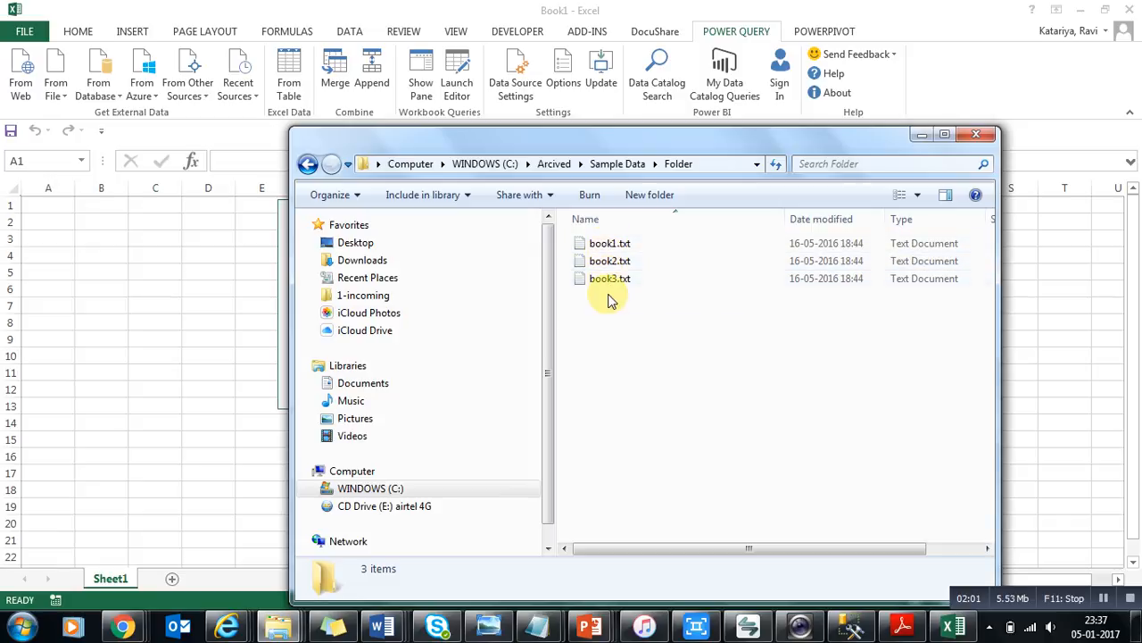
key(alt+Tab)
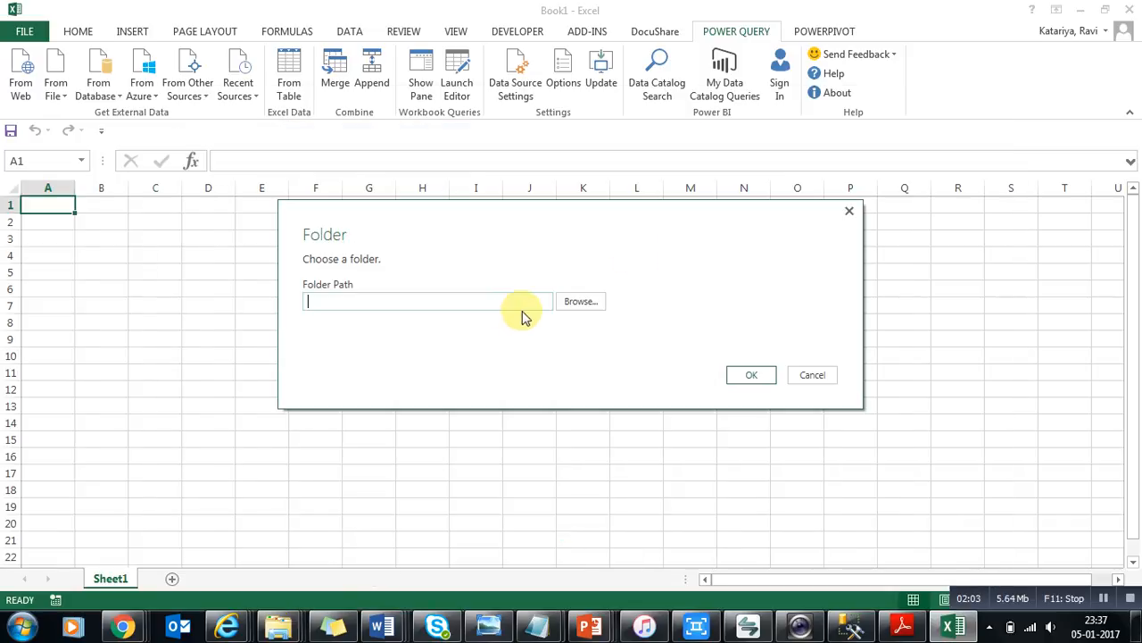
key(ctrl+v)
click(732, 377)
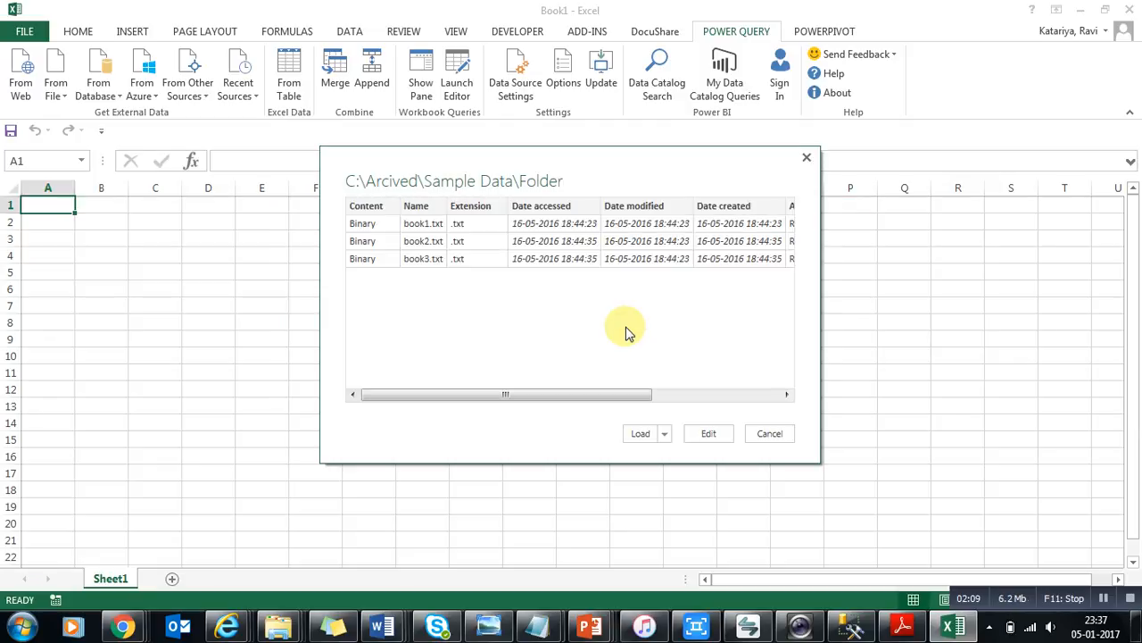
drag(377, 394, 360, 411)
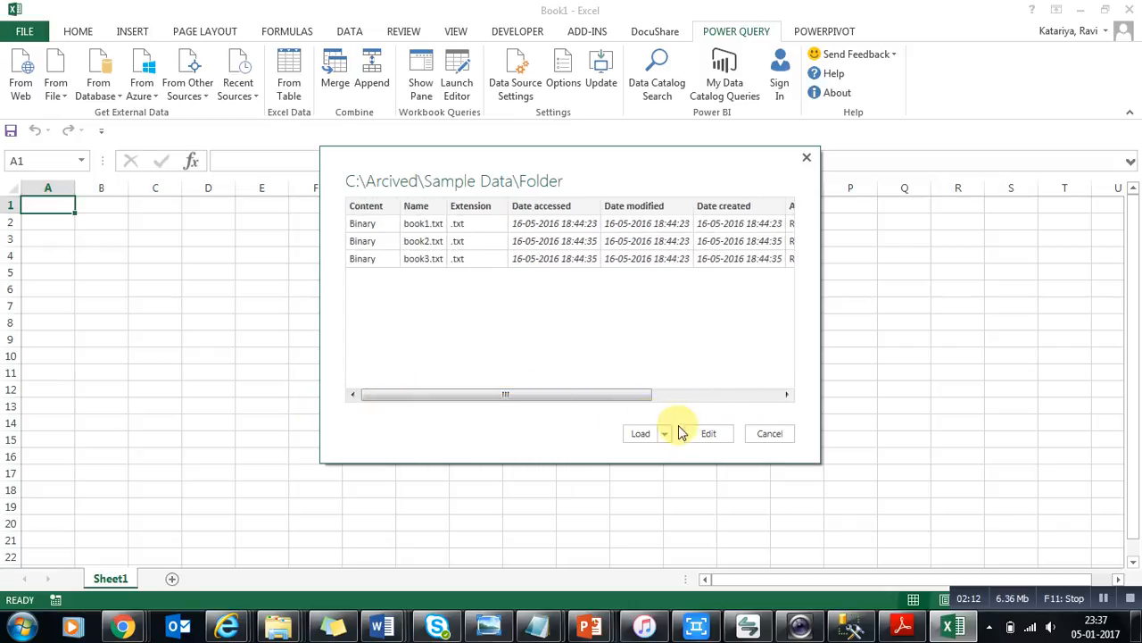
click(708, 435)
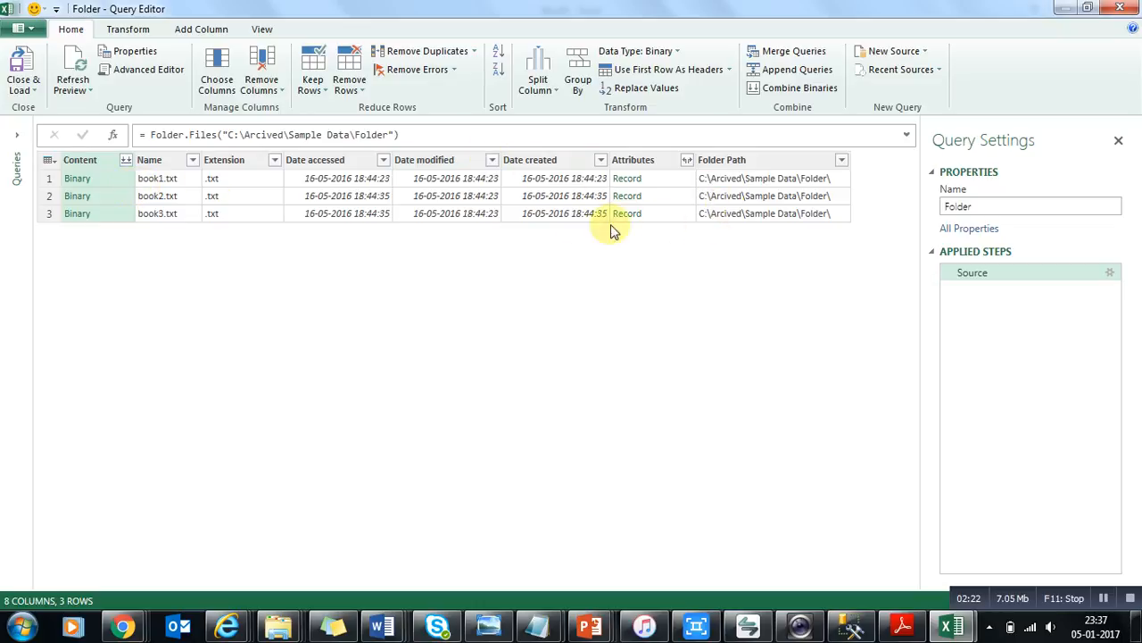
- Combine the binaries in the Content column into one table and review the merged rows for repeated header rows
click(125, 163)
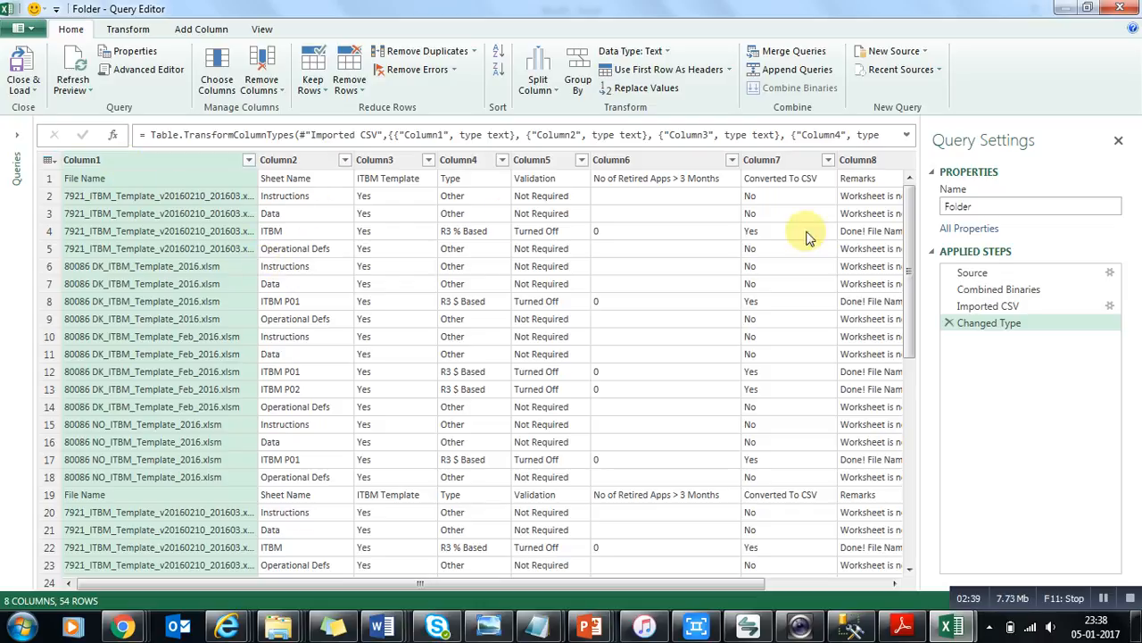
drag(910, 209, 914, 178)
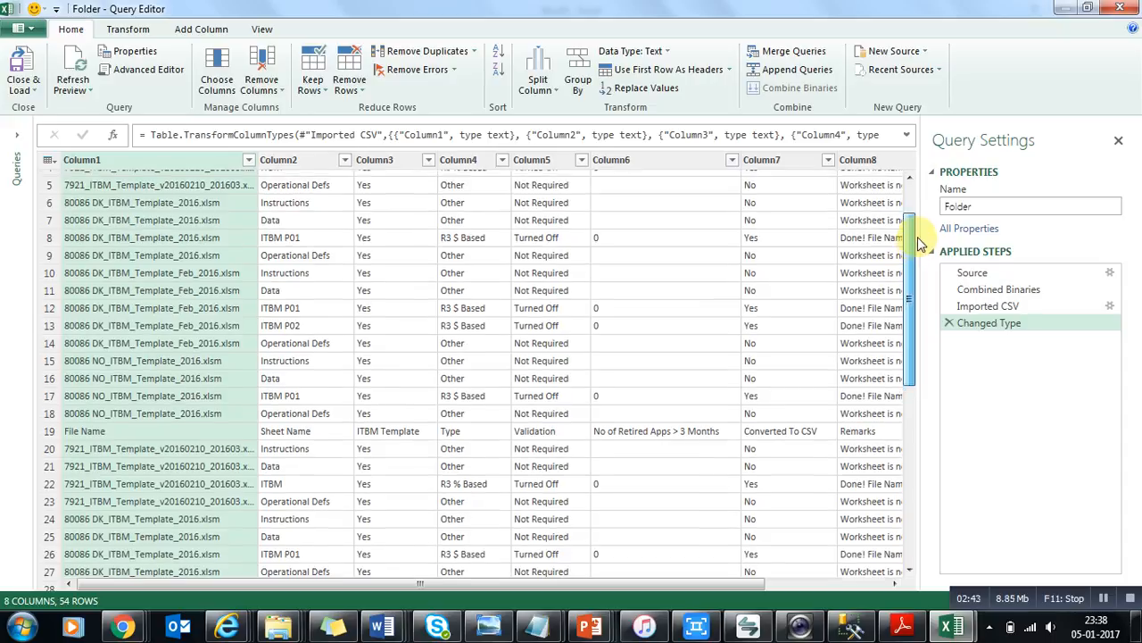
click(89, 476)
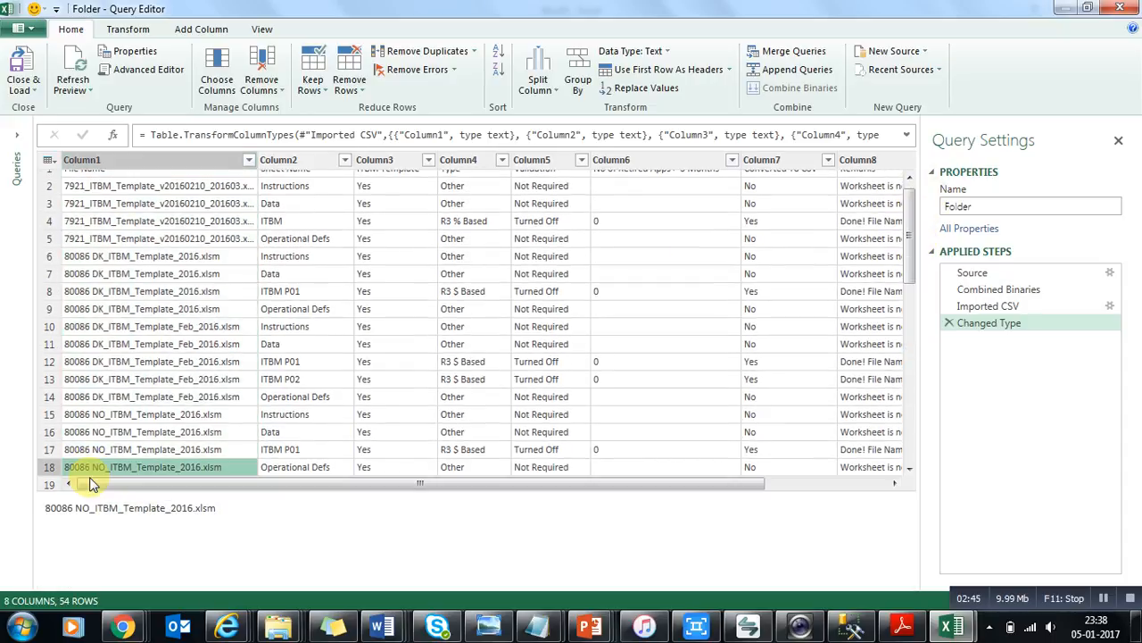
scroll(910, 468, down, 4)
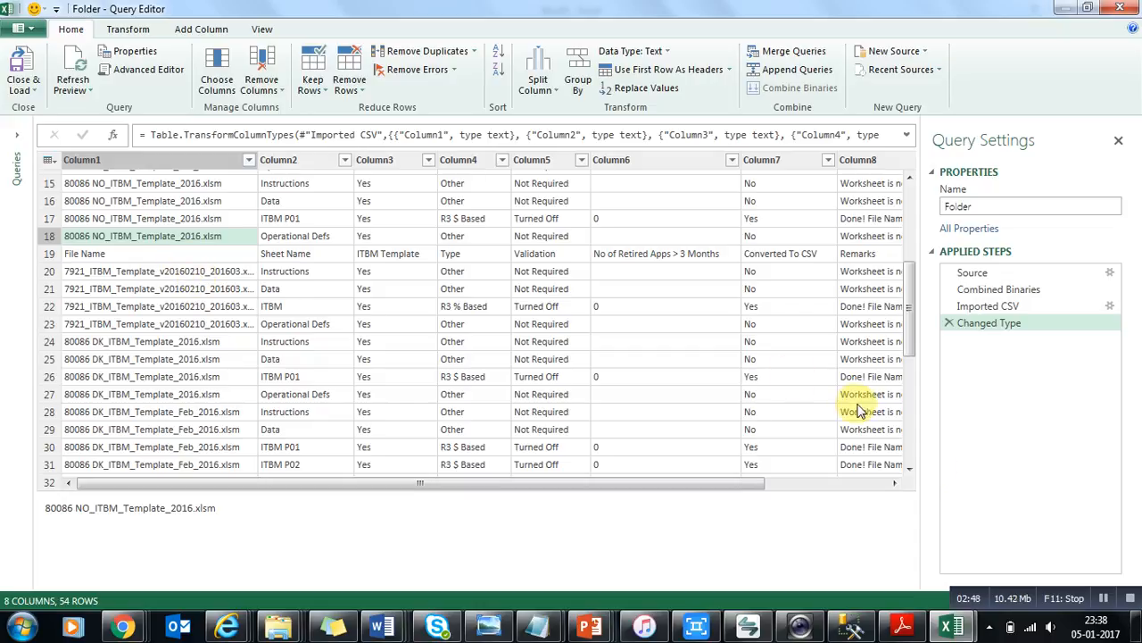
scroll(906, 468, down, 4)
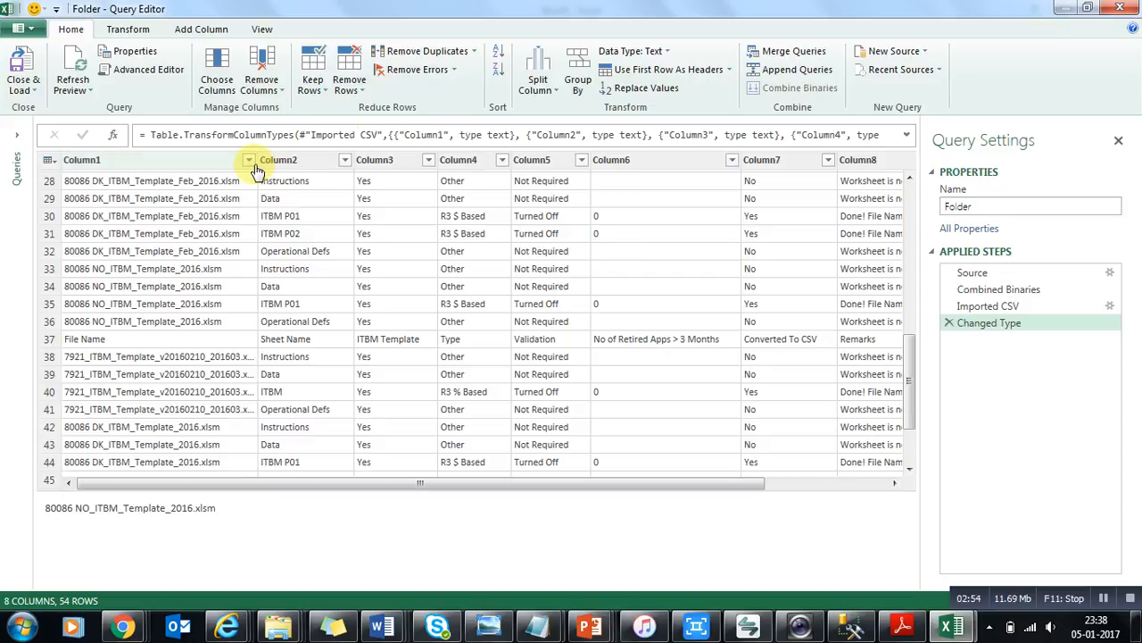
drag(908, 414, 916, 188)
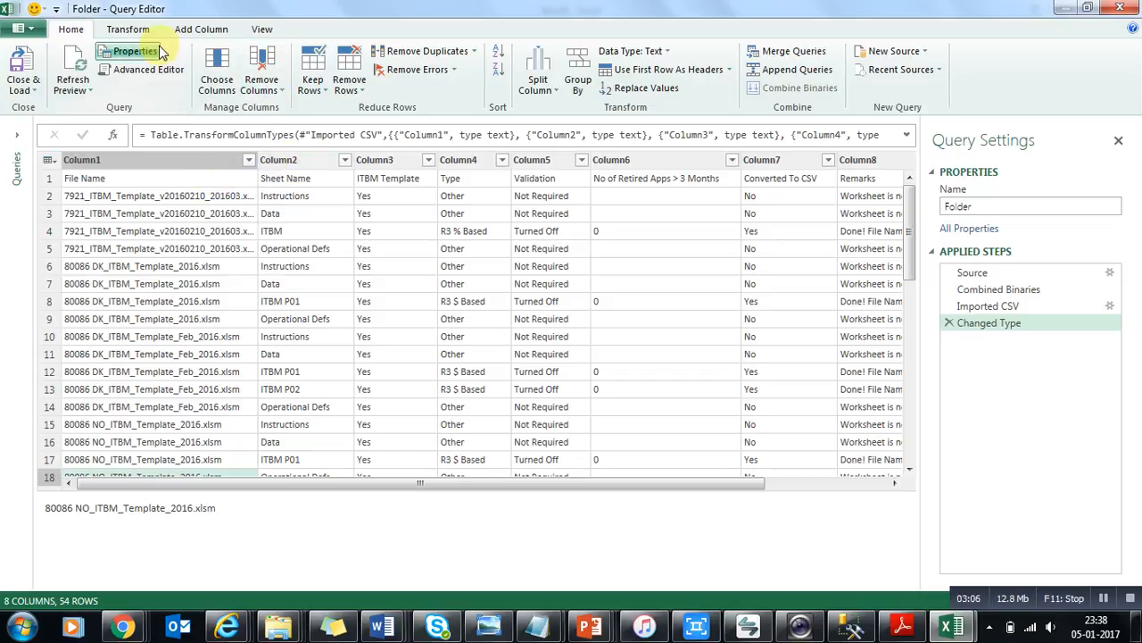
- Use the first row as headers and filter the File Name column to exclude the value "File Name"
click(630, 77)
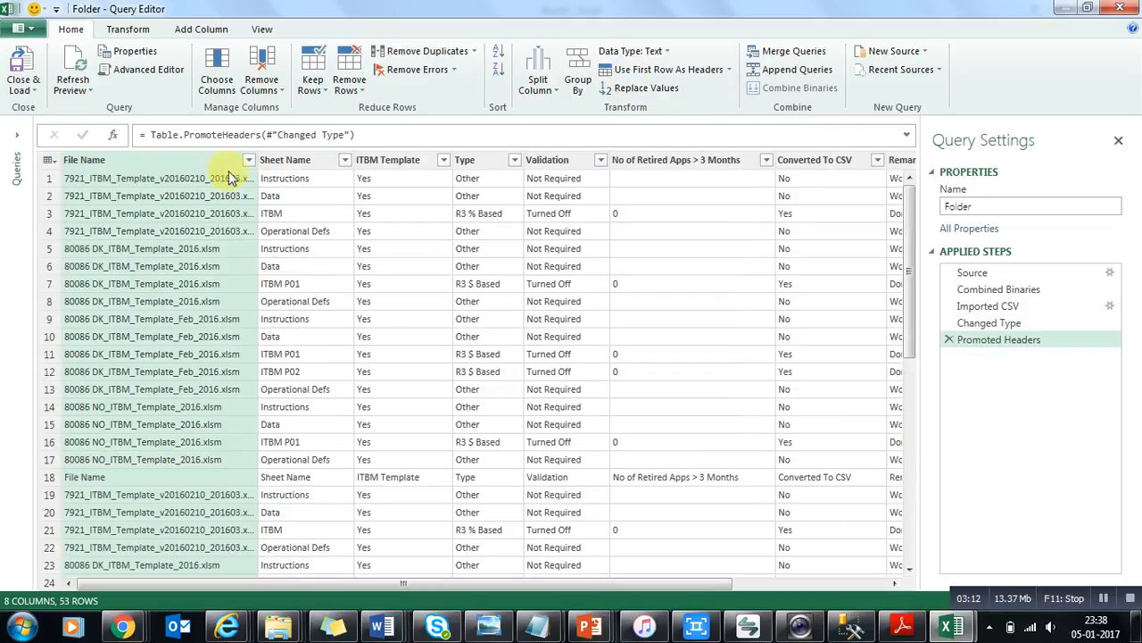
click(249, 160)
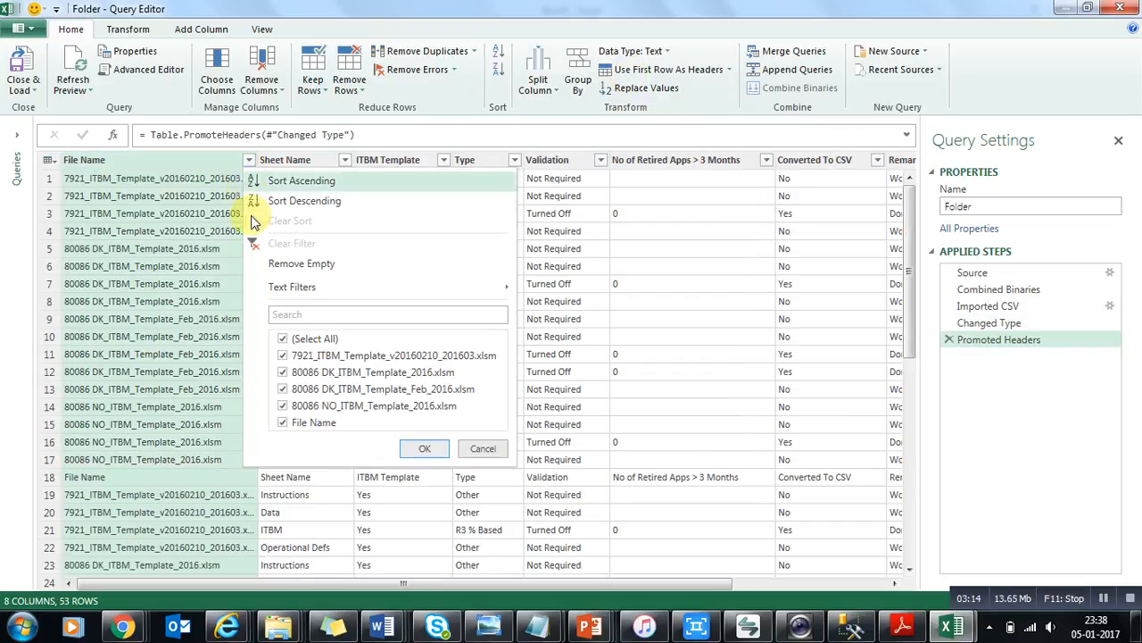
click(284, 340)
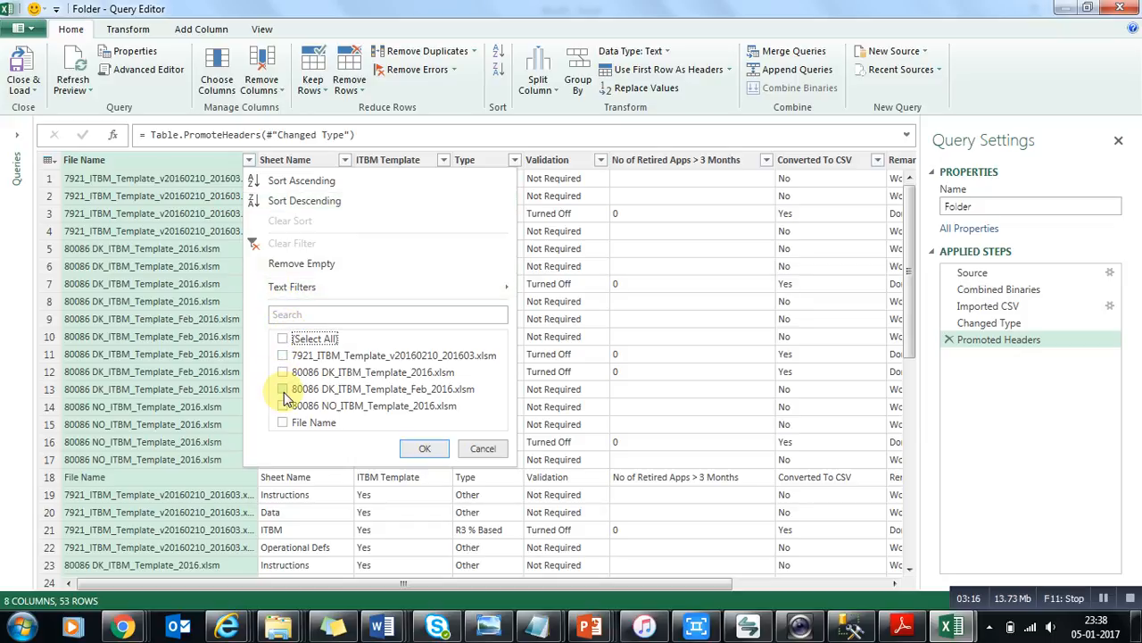
click(284, 423)
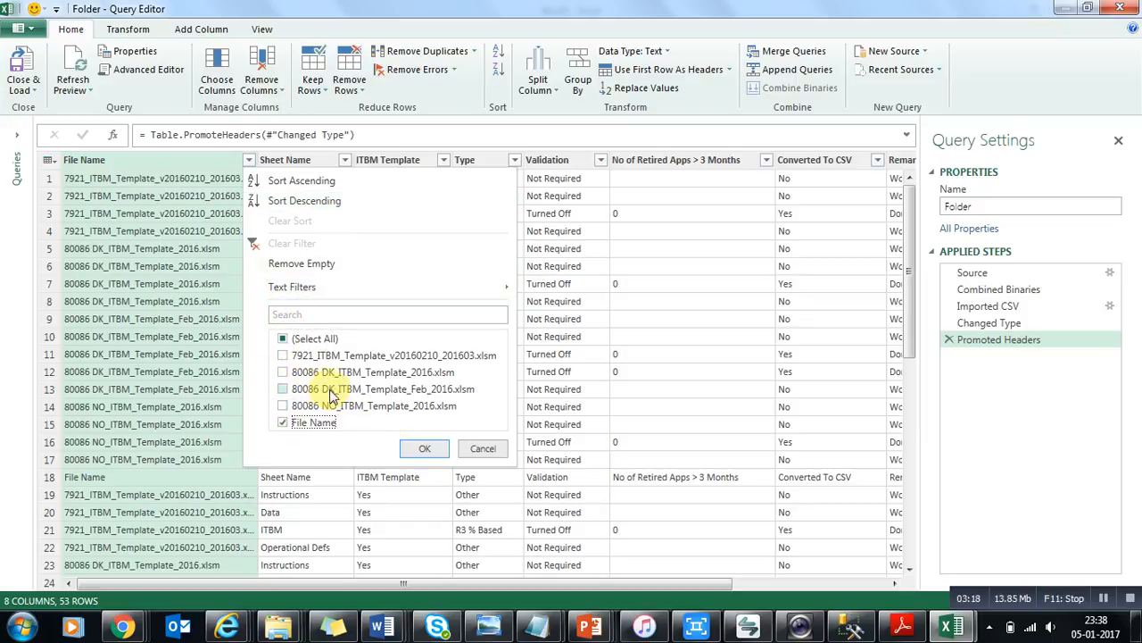
click(283, 339)
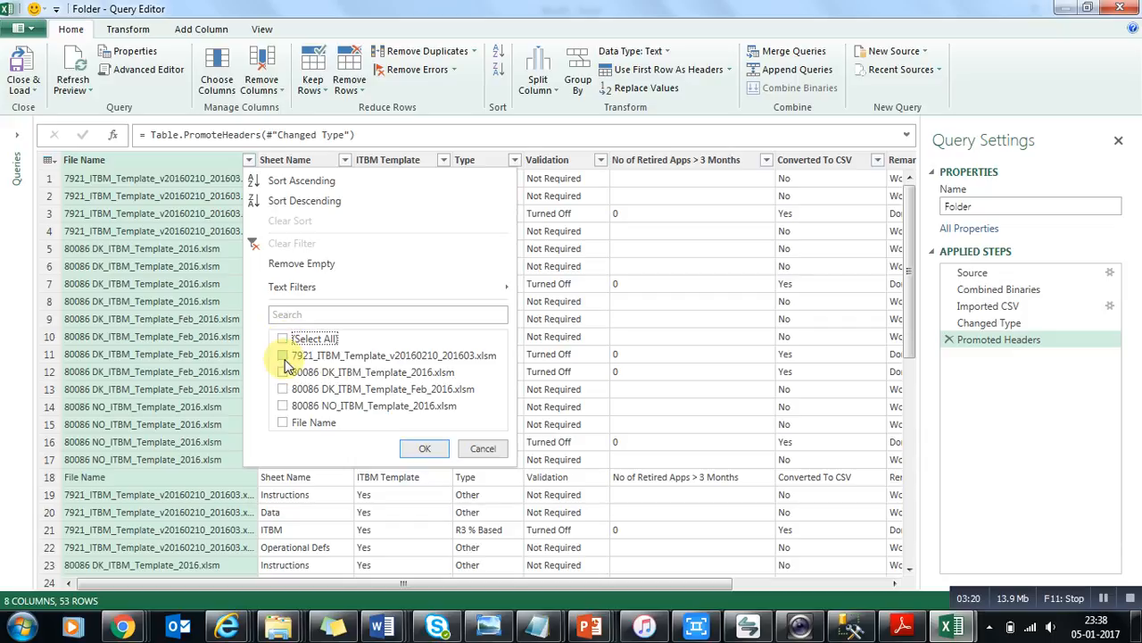
click(283, 338)
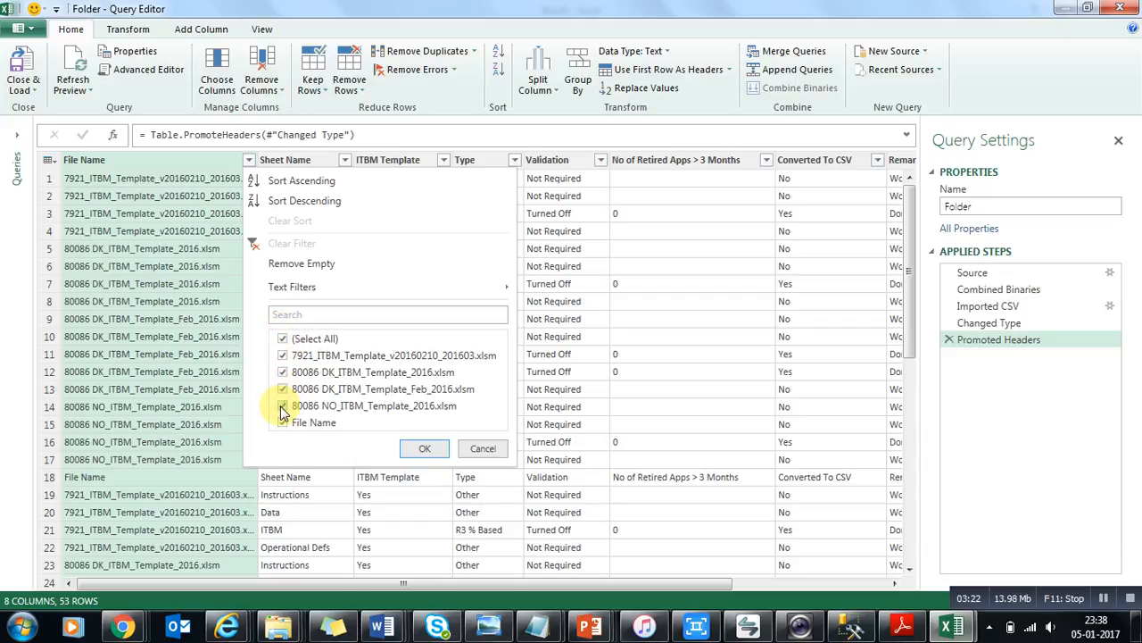
click(283, 423)
click(425, 448)
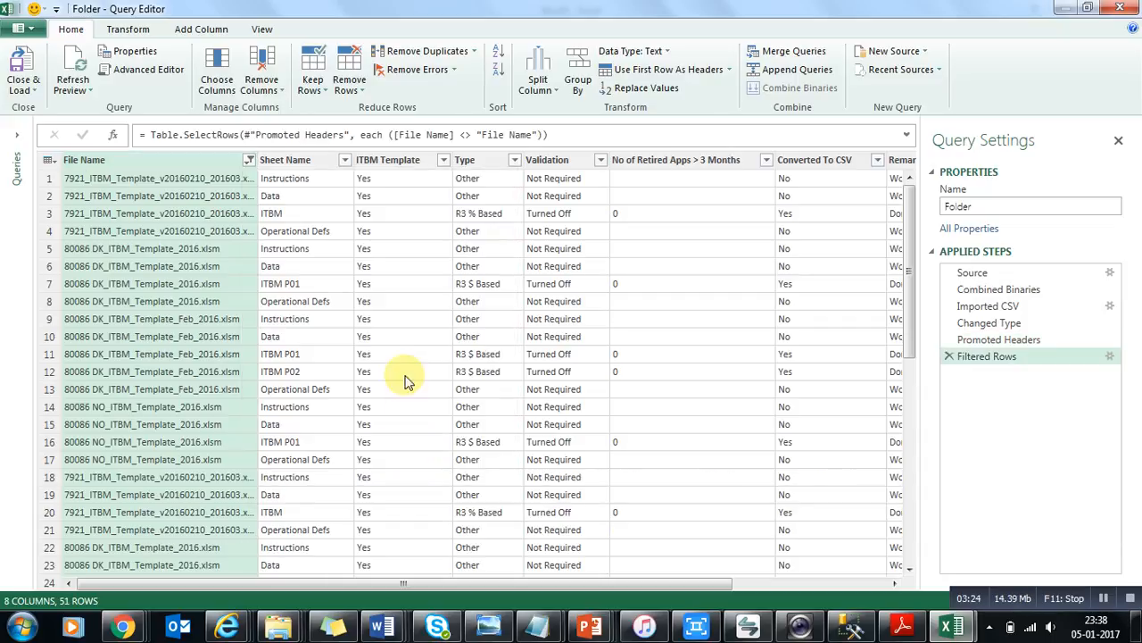
- Close the Query Editor and load the combined query into the workbook
drag(216, 583, 237, 605)
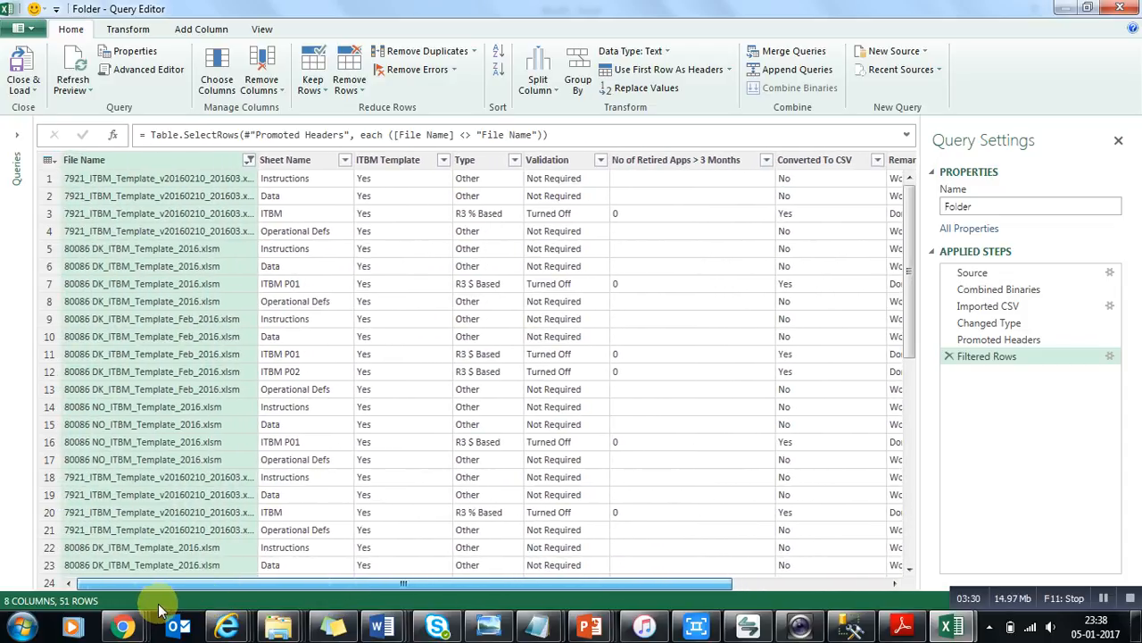
click(30, 89)
click(39, 111)
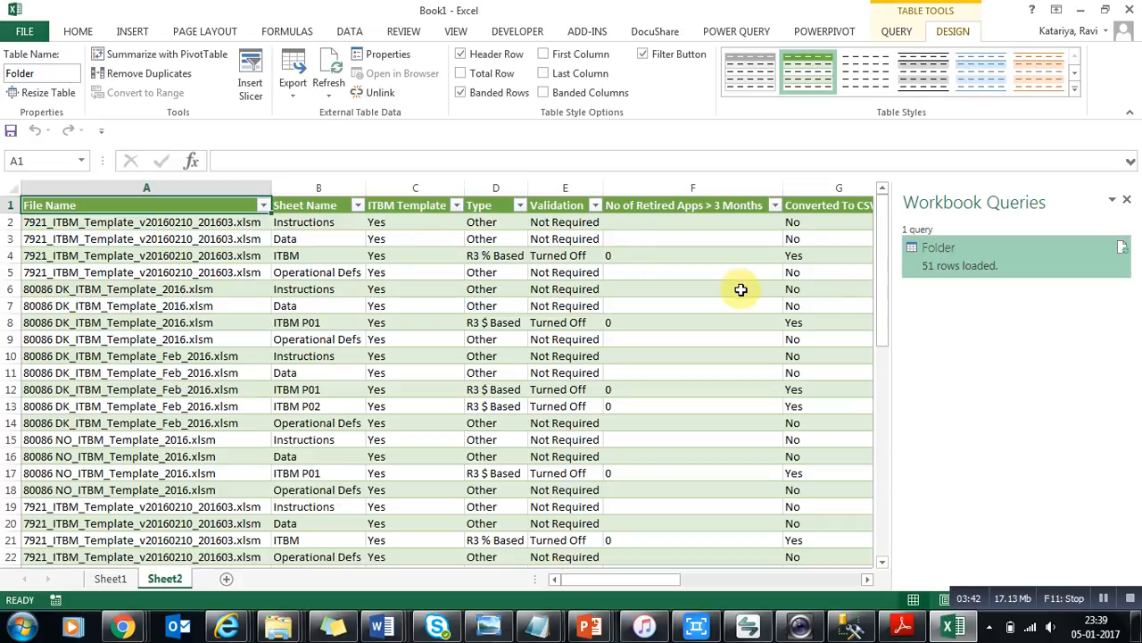
- Reopen the Folder query in the Query Editor, then close and load it again
right_click(930, 263)
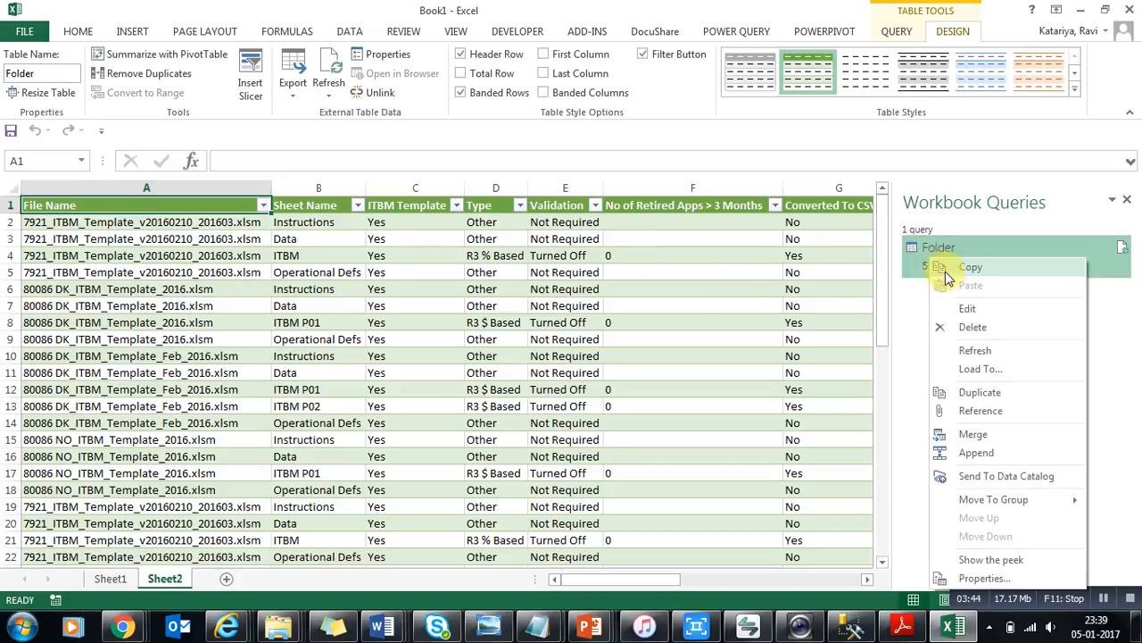
click(966, 304)
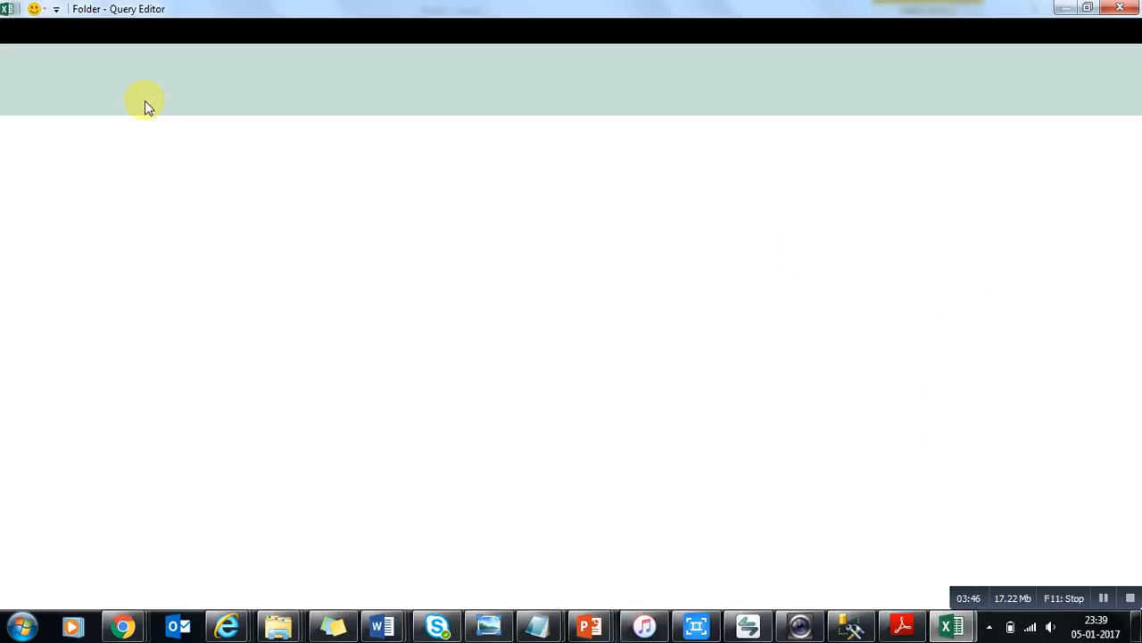
click(22, 86)
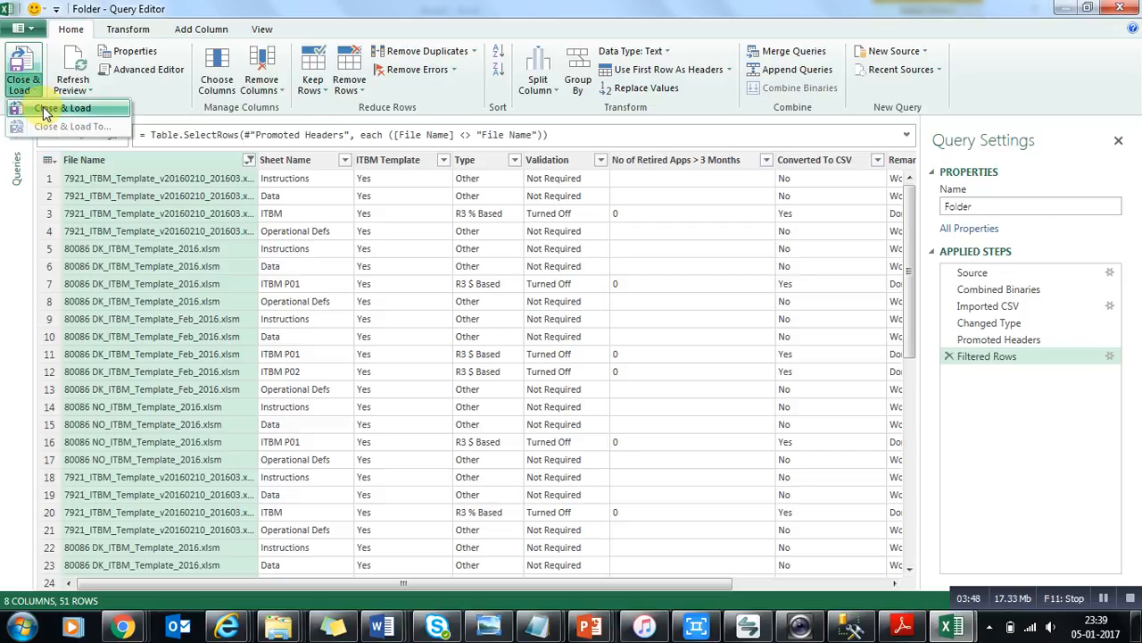
click(62, 108)
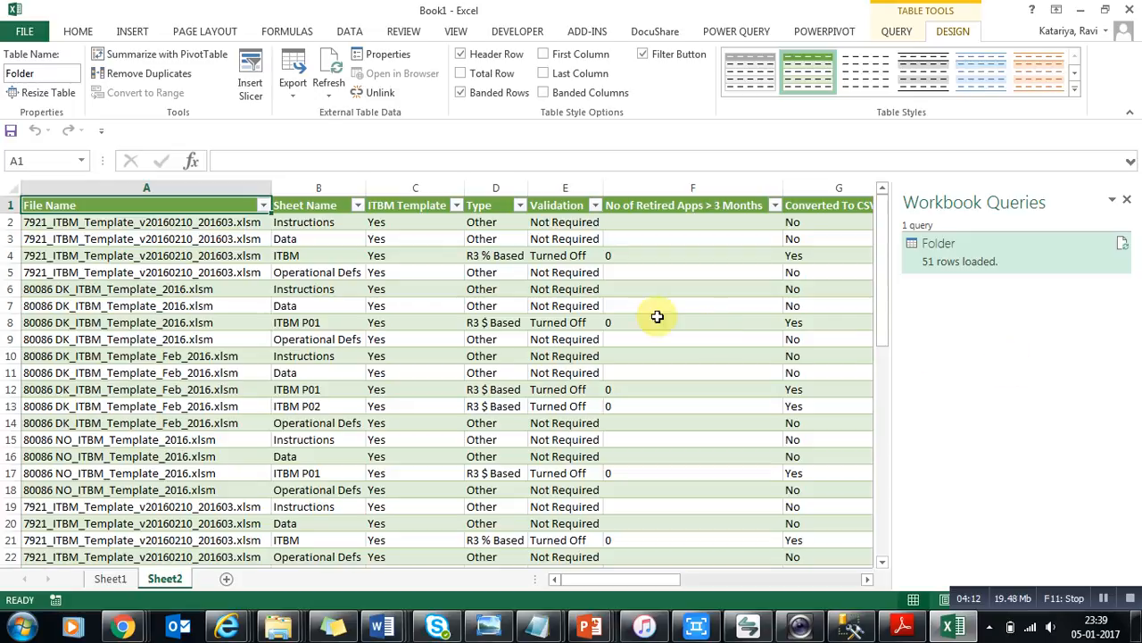
- Start a new Power Query import from the folder C:\Arcived\Sample Data\Folder and open it in the Query Editor
click(826, 32)
click(712, 30)
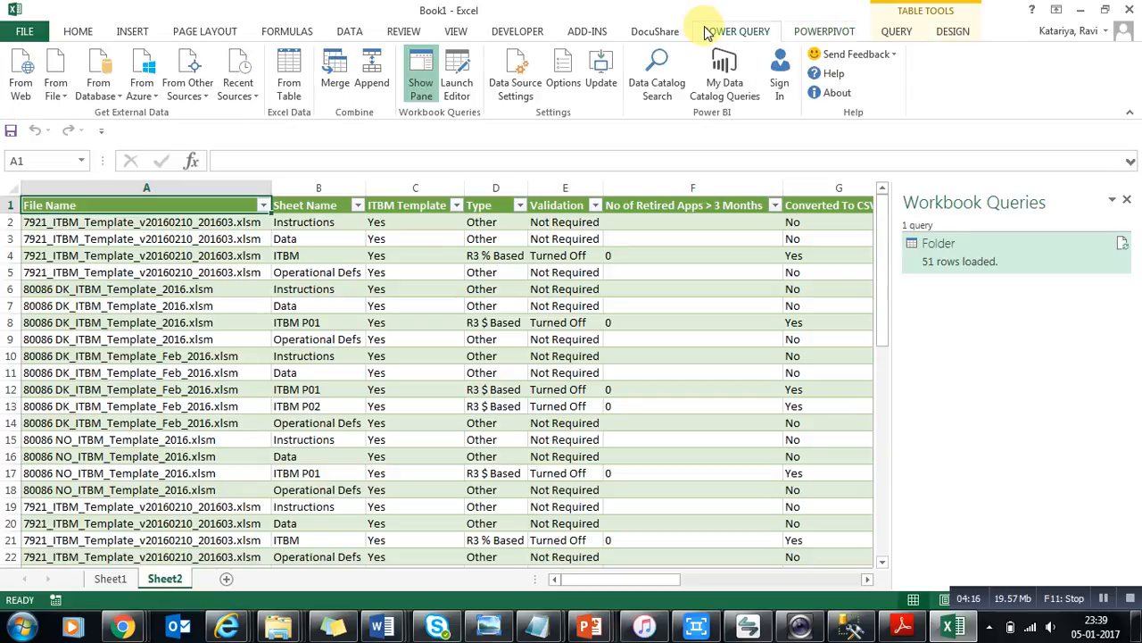
click(62, 103)
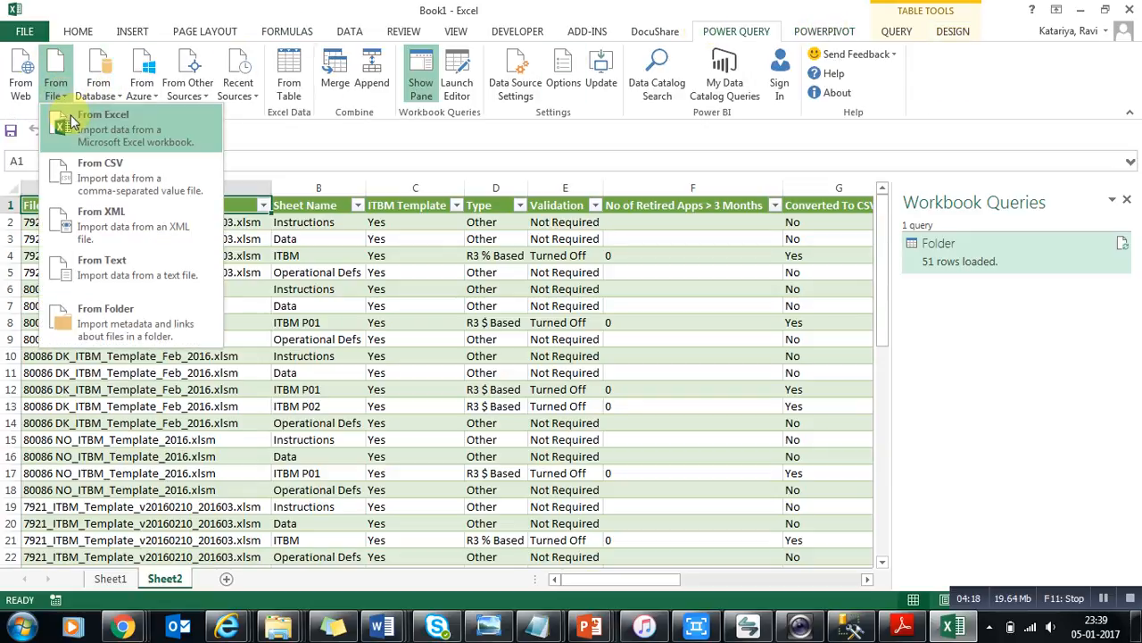
click(120, 316)
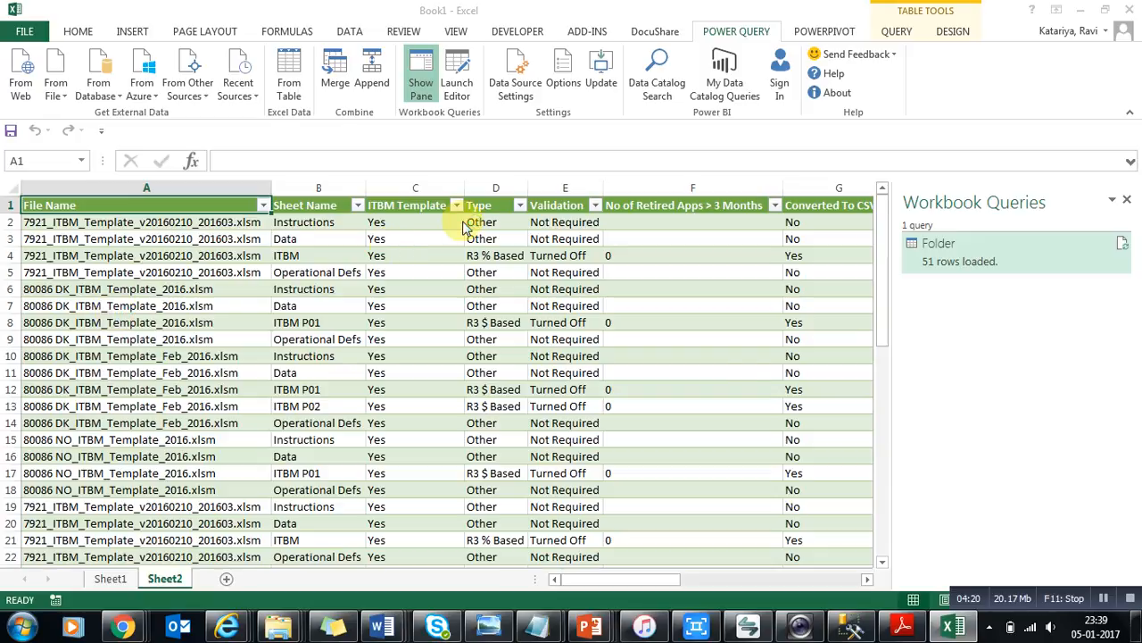
key(alt+Tab)
click(478, 259)
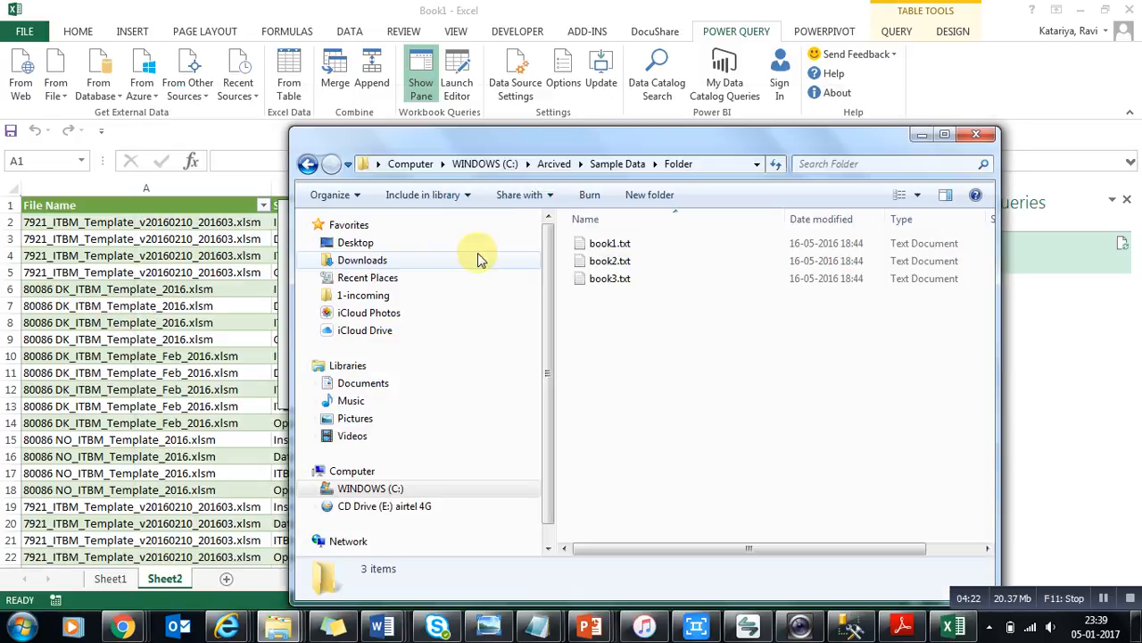
click(714, 163)
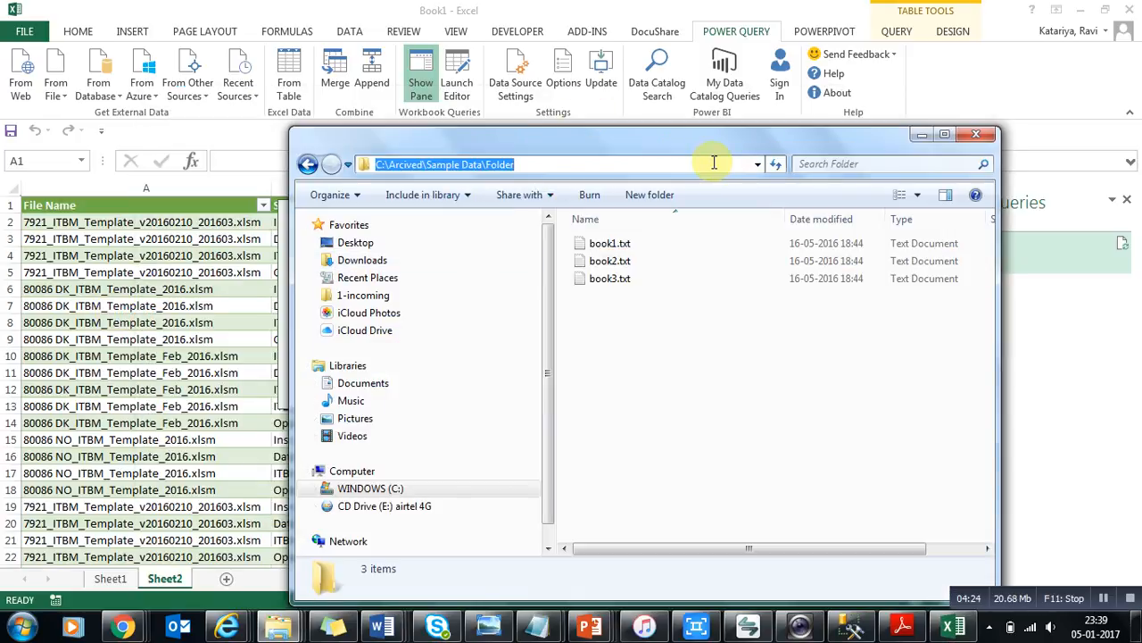
key(ctrl+c)
key(alt+Tab)
key(ctrl+v)
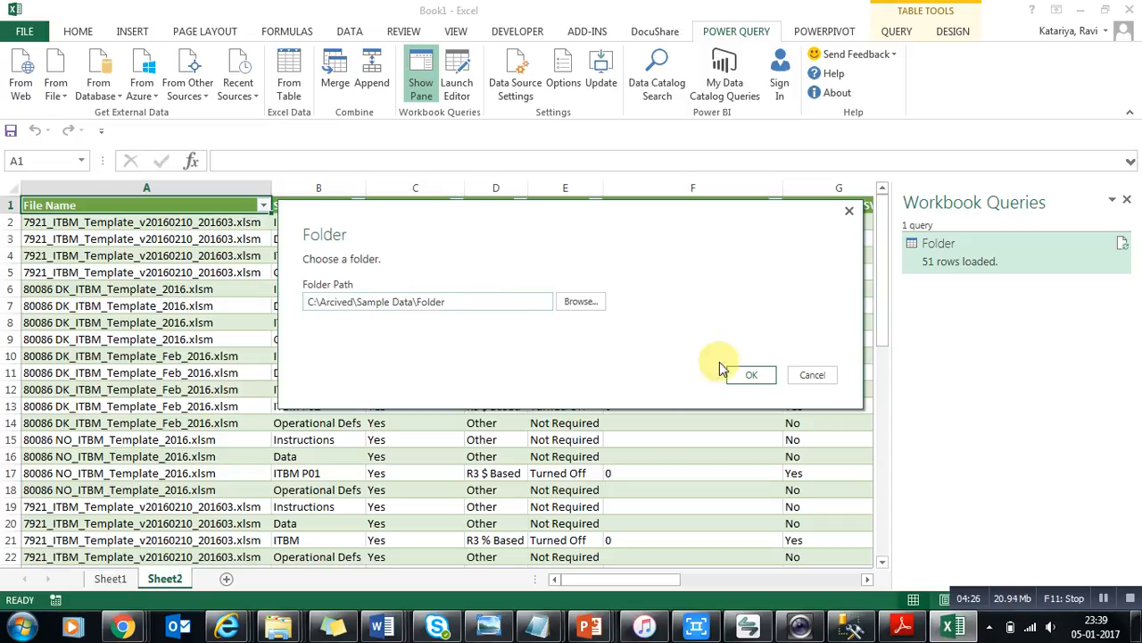
click(746, 374)
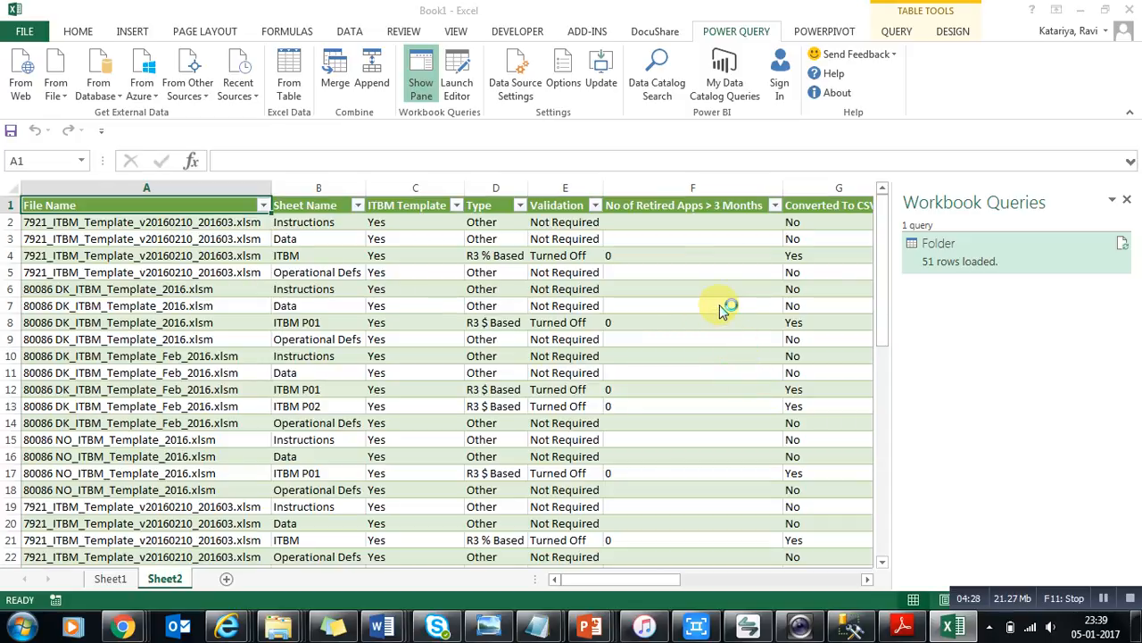
click(721, 435)
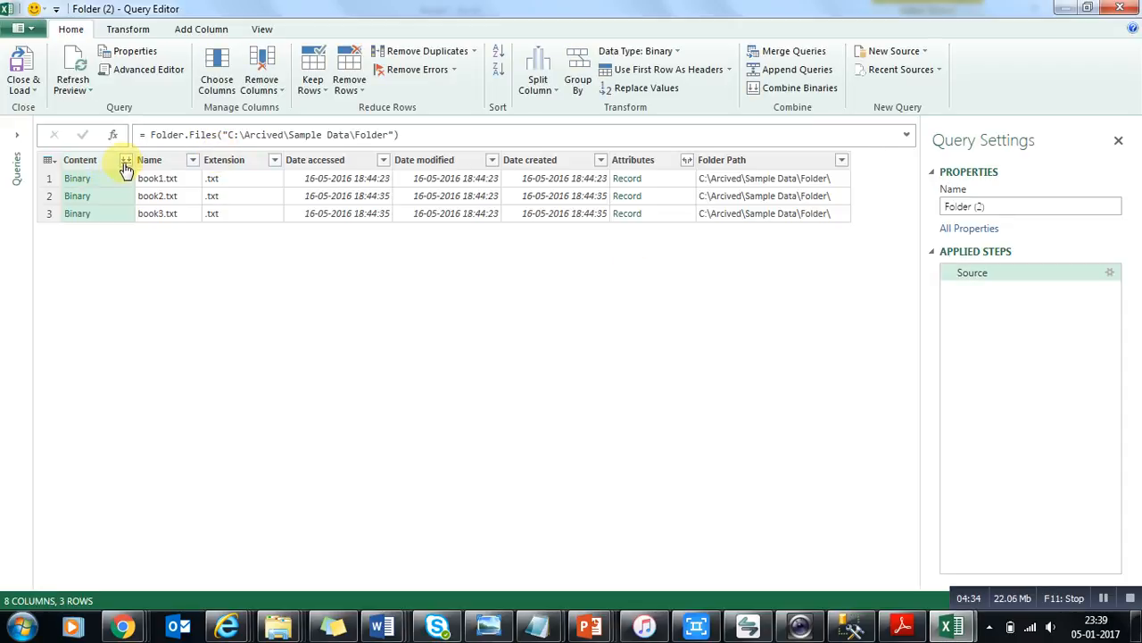
- Combine the binaries in the Content column into one table and use the first row as headers
click(126, 161)
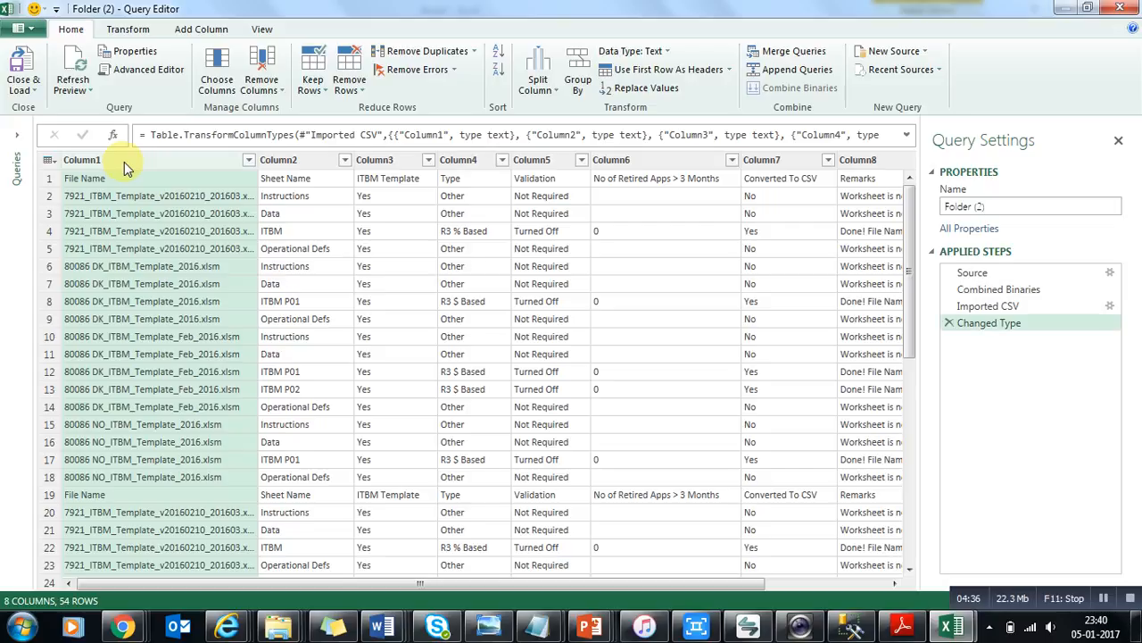
click(636, 69)
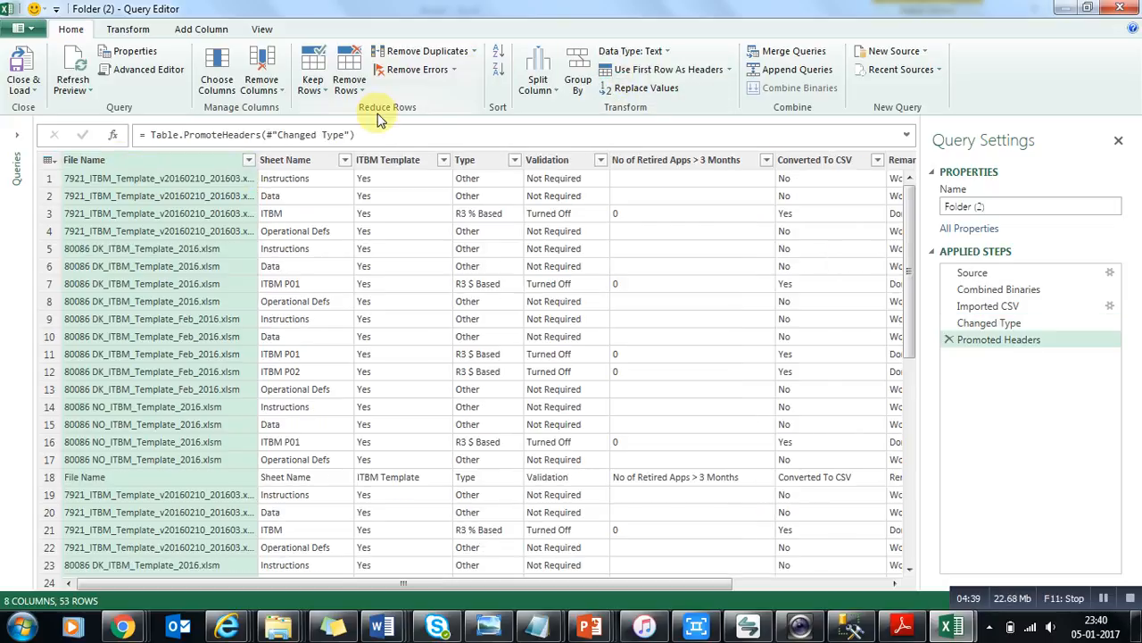
- Filter the File Name column to keep only 7921_ITBM_Template_v20160210_201603.xlsm
click(249, 160)
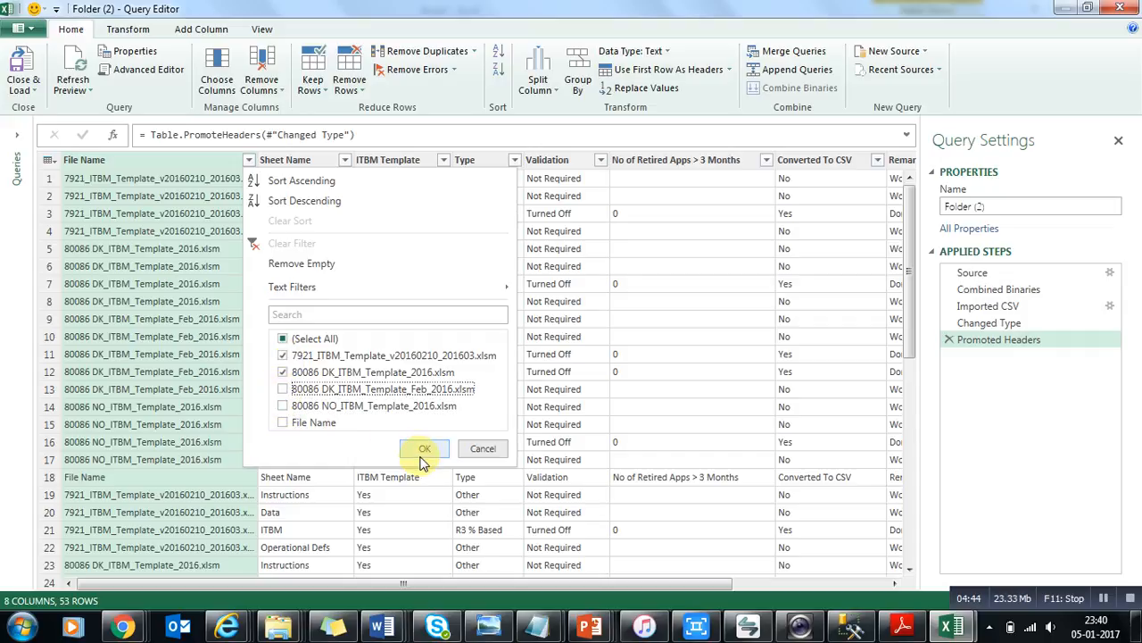
click(419, 448)
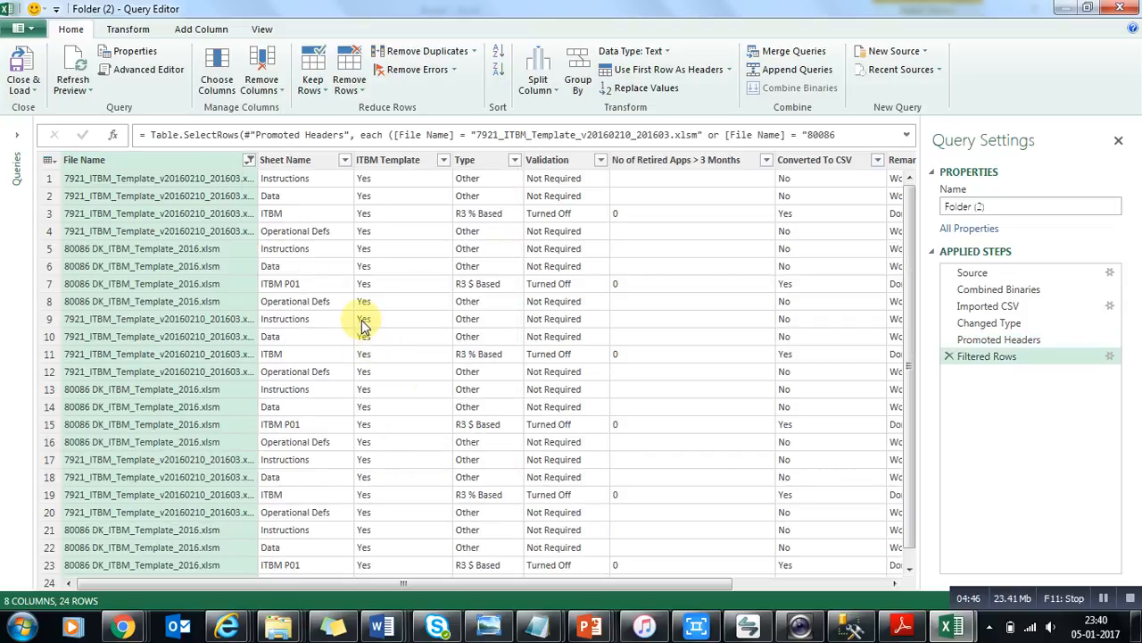
click(250, 159)
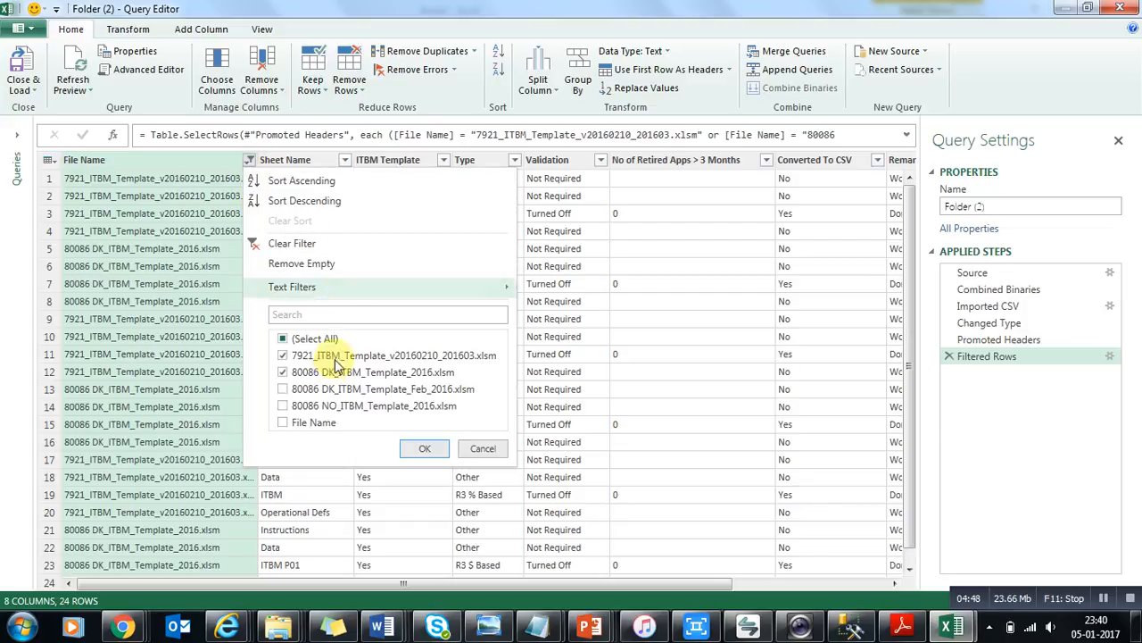
click(285, 373)
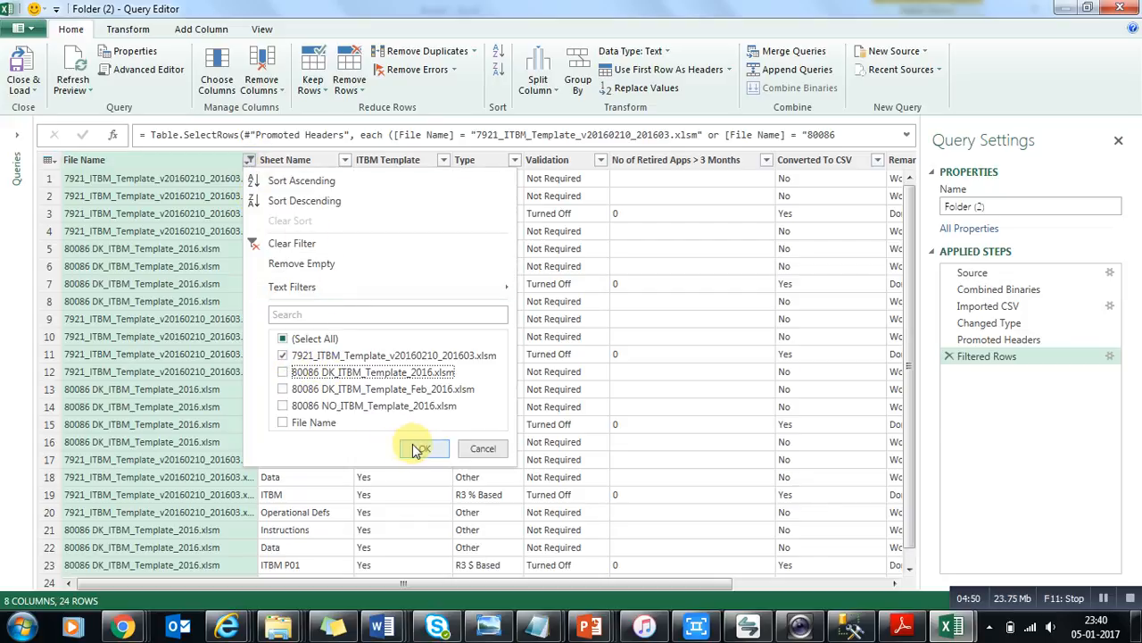
click(416, 448)
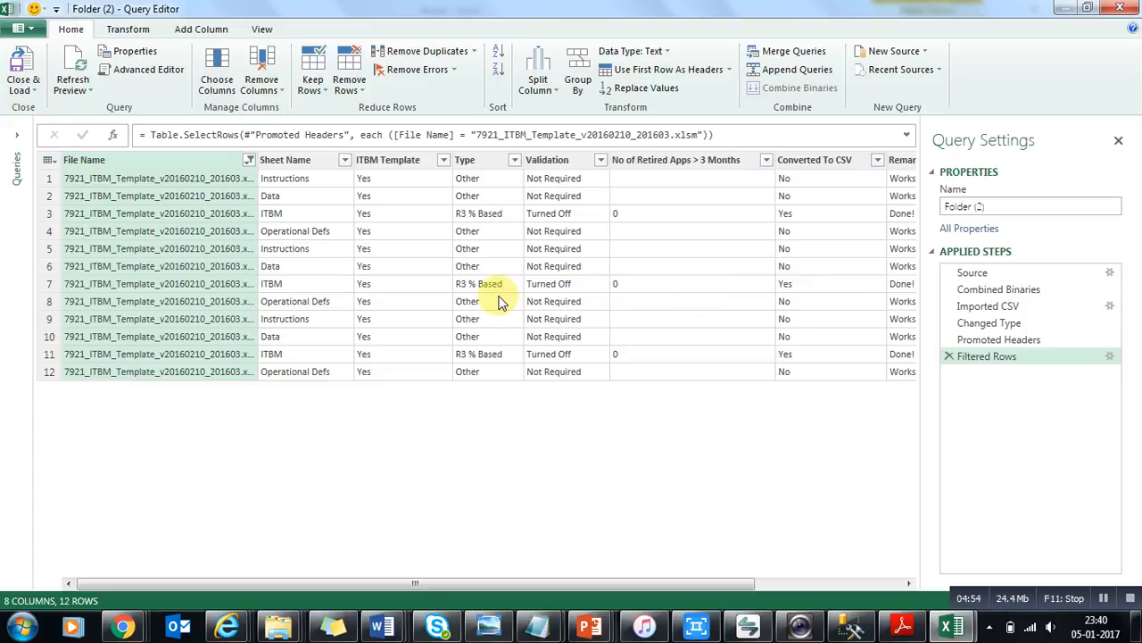
- Close the Query Editor and load the Folder (2) query as Only Create Connection
click(34, 91)
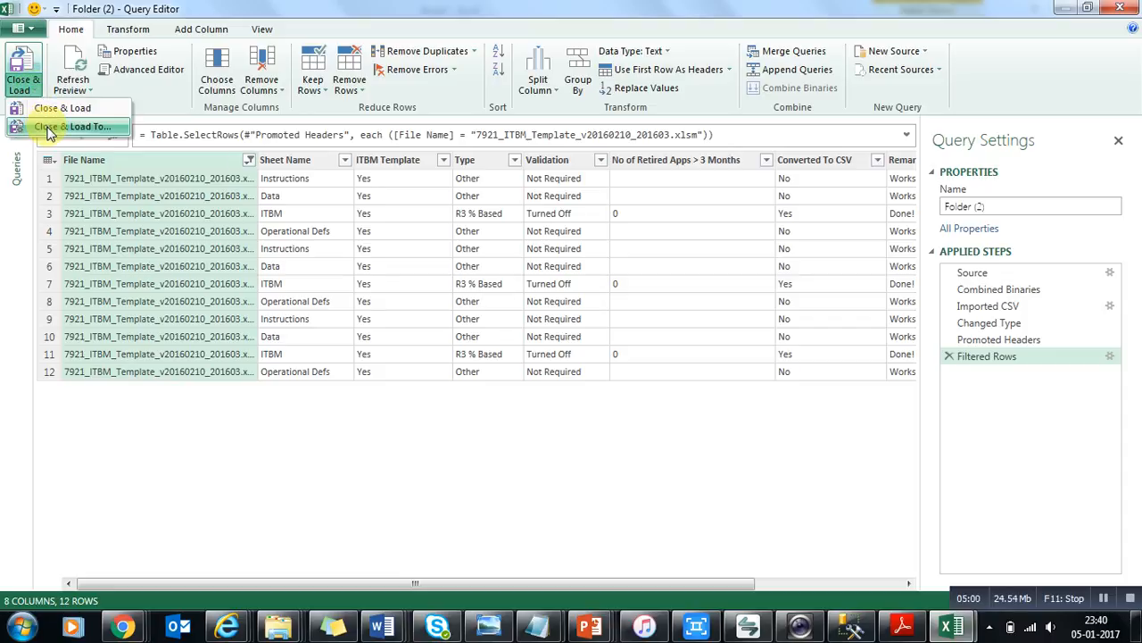
click(51, 130)
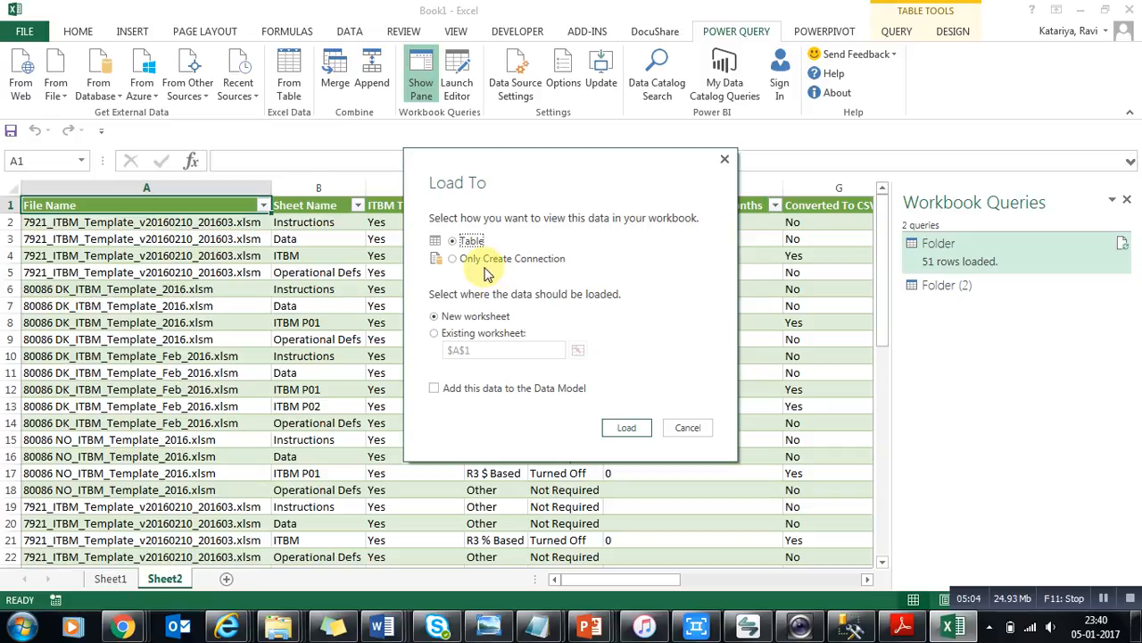
click(480, 264)
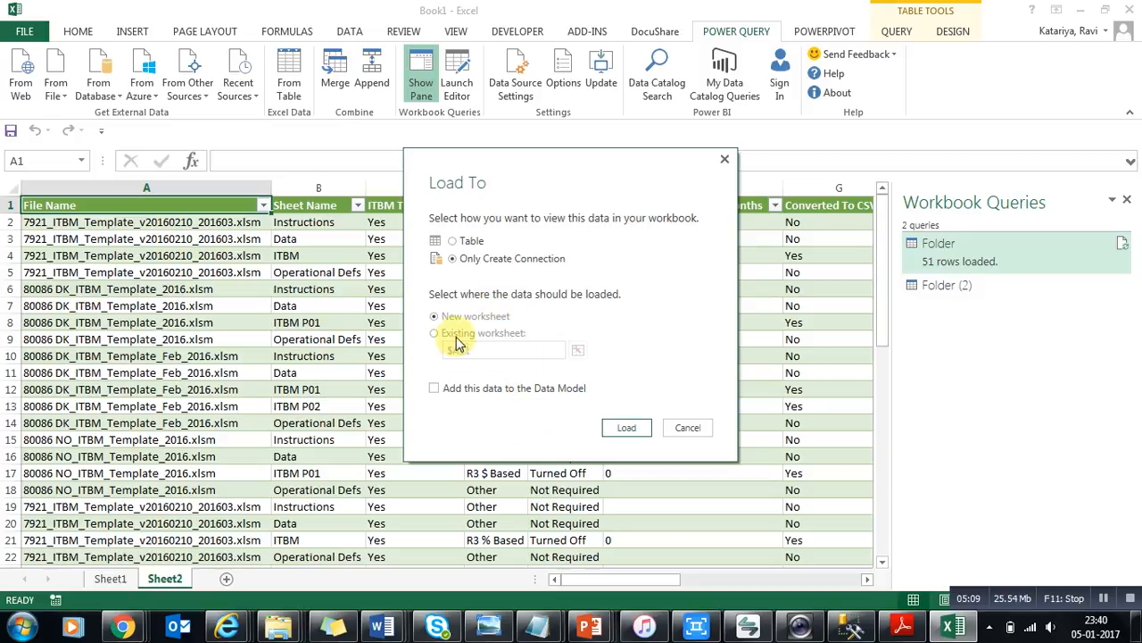
click(627, 430)
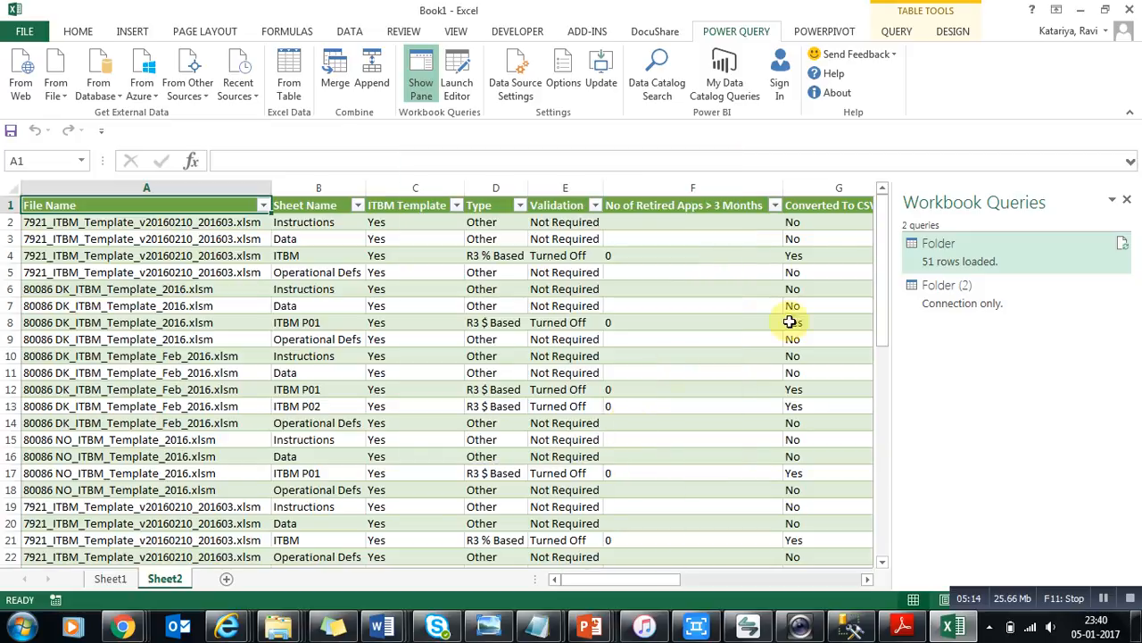
- Add a new blank worksheet, review the two workbook queries from Sheet2, and return to the new sheet
click(226, 579)
click(171, 579)
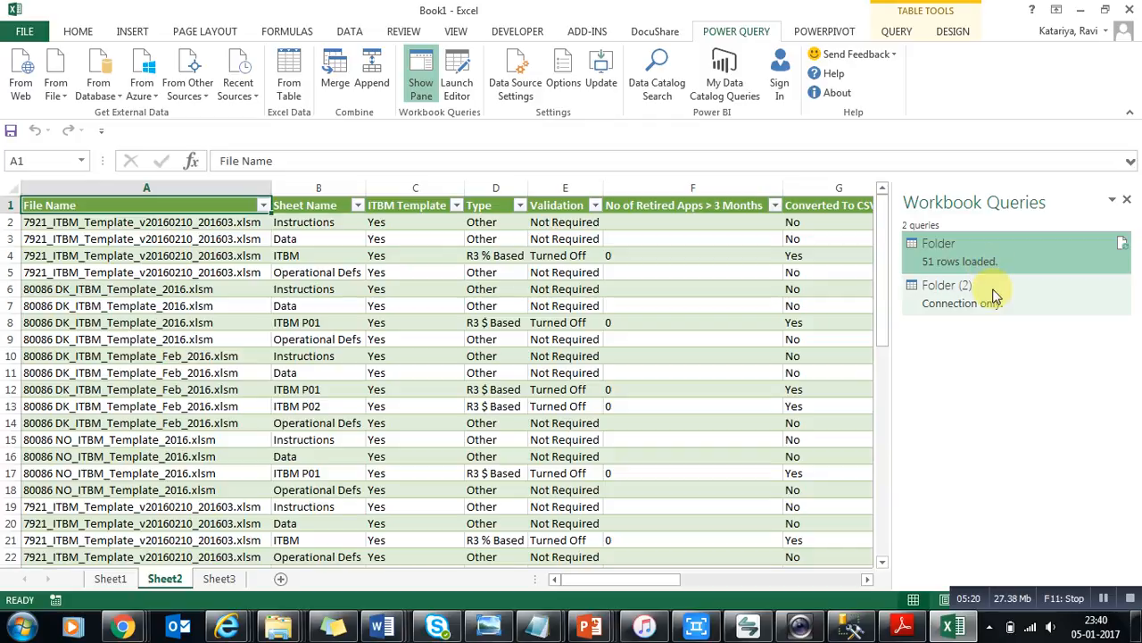
mouse_move(975, 280)
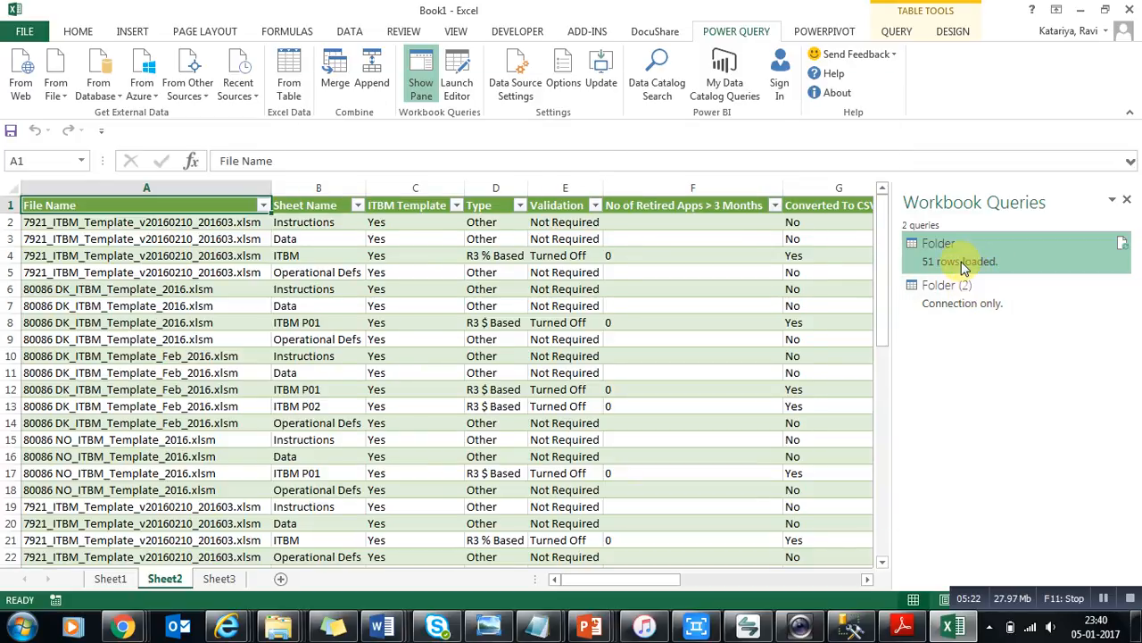
mouse_move(964, 254)
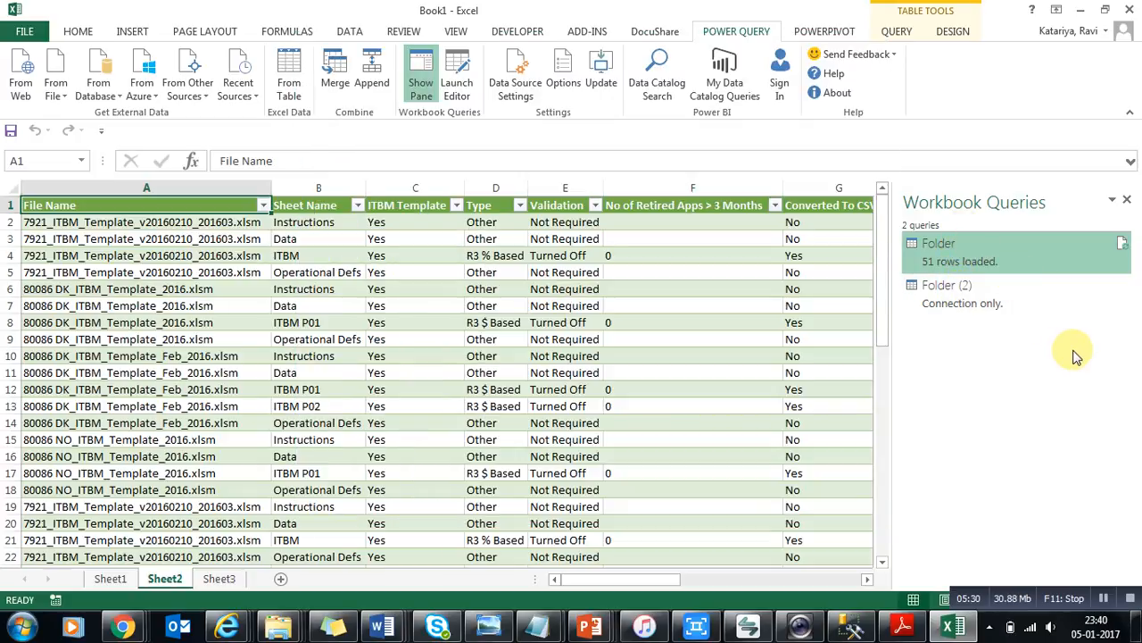
click(218, 579)
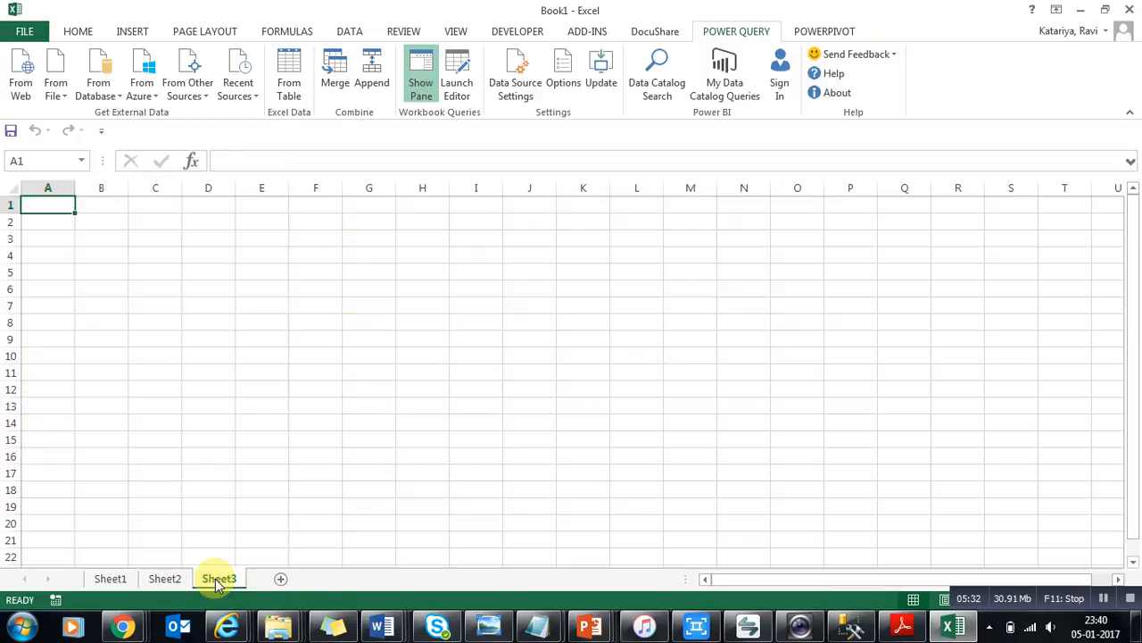
- Append two tables into a new query, with Folder as the primary table and Folder (2) as the table to append
click(375, 78)
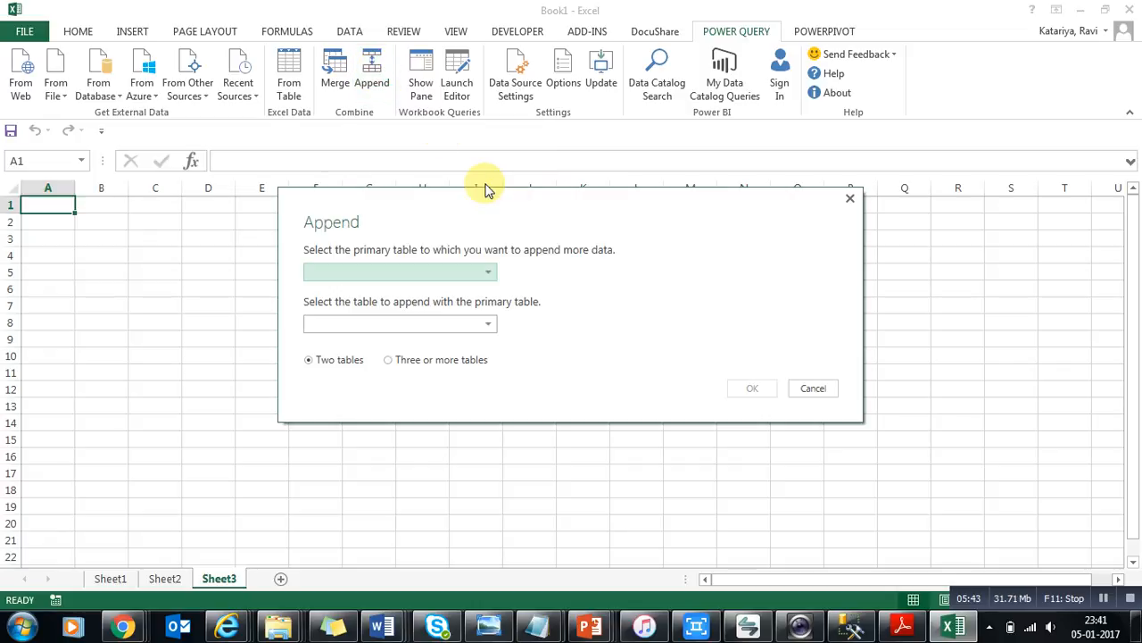
click(487, 273)
click(463, 291)
click(471, 323)
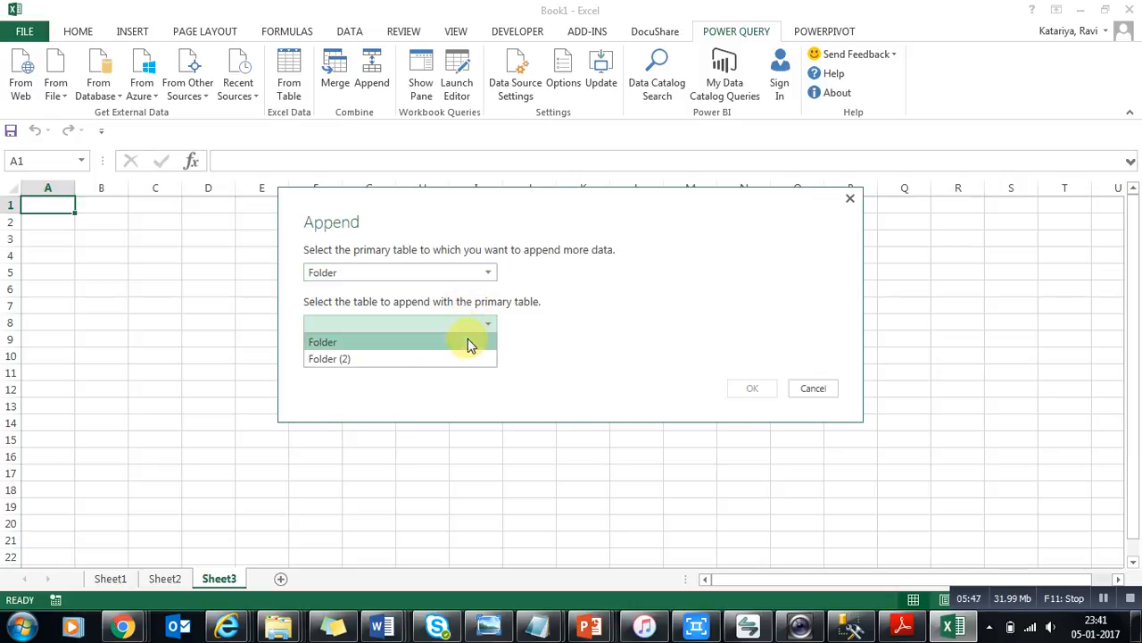
click(467, 358)
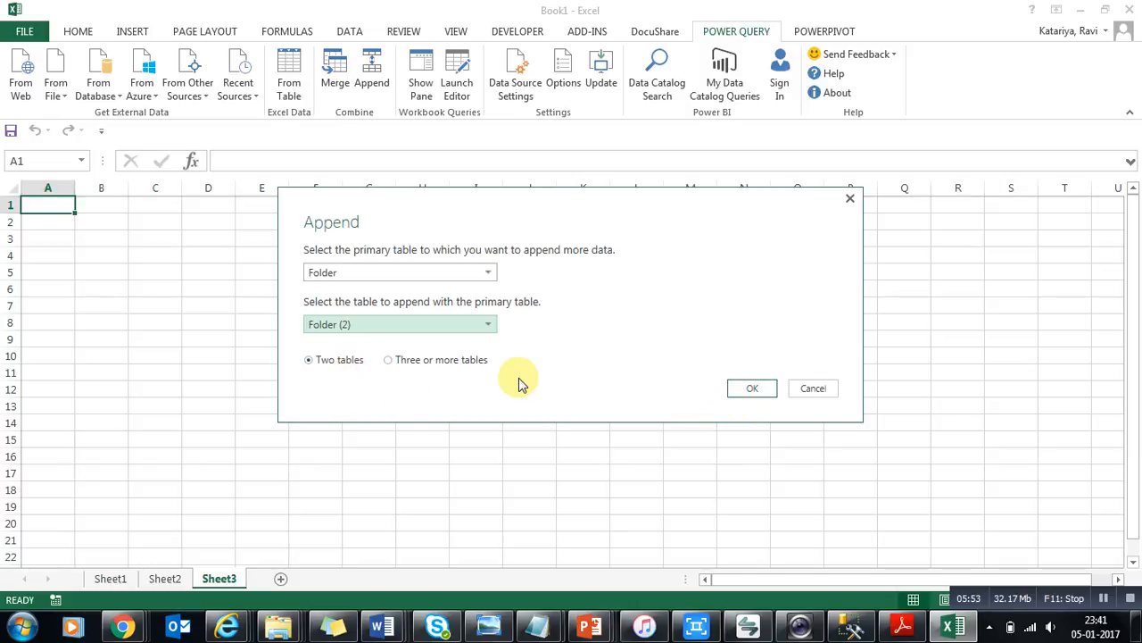
click(482, 361)
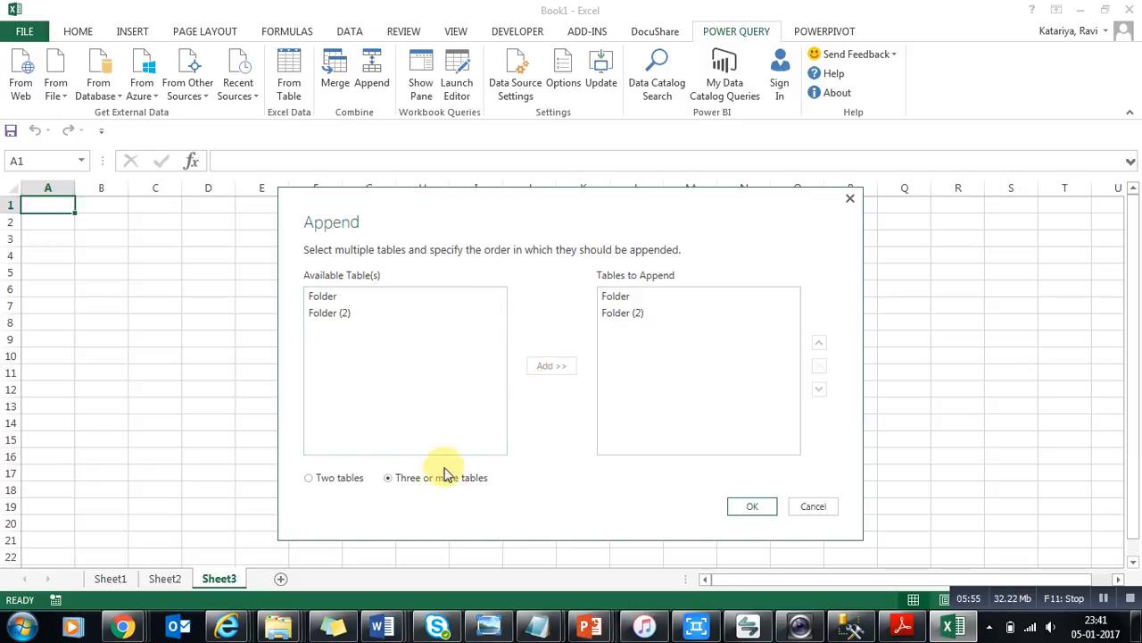
click(322, 482)
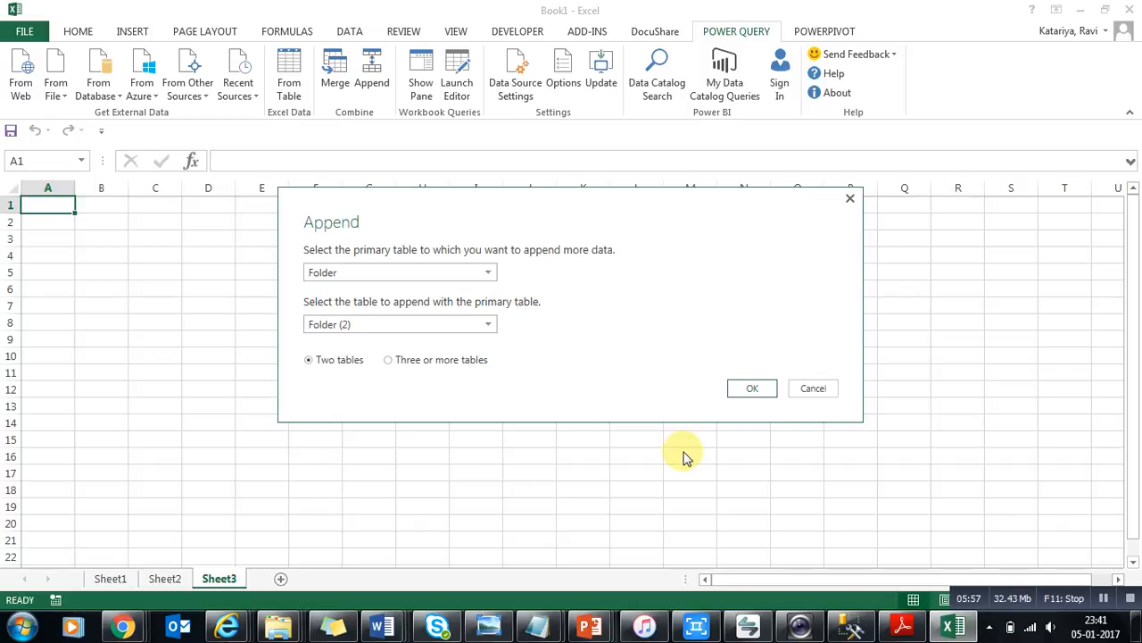
click(754, 390)
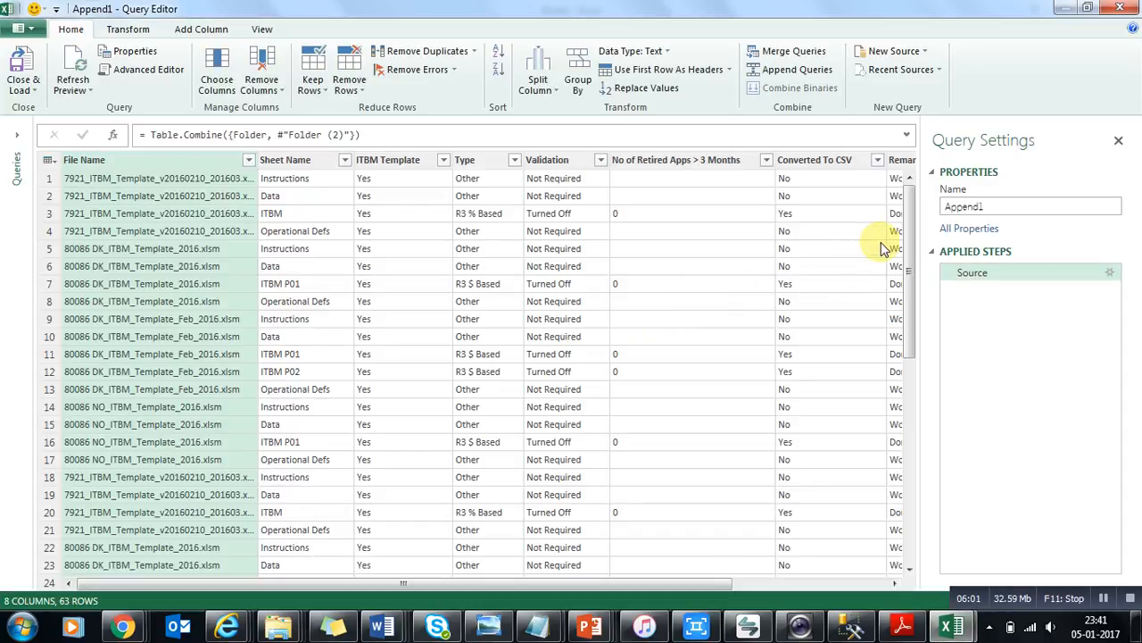
- Review the appended rows and the values listed in the File Name column's filter, leaving the filter unapplied
drag(904, 218, 898, 191)
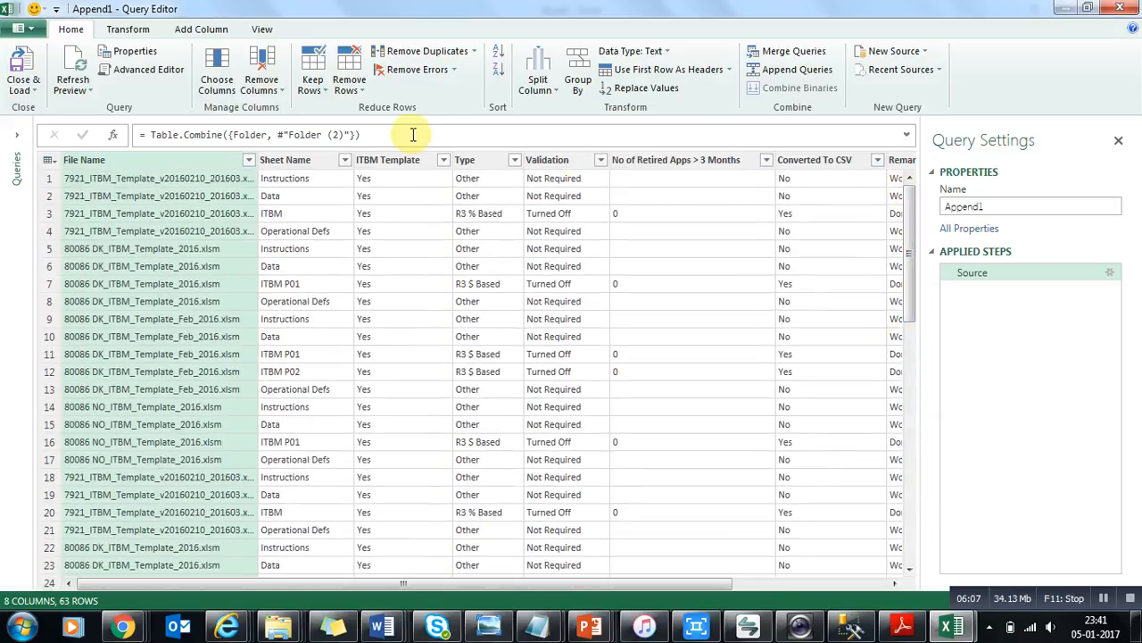
click(249, 159)
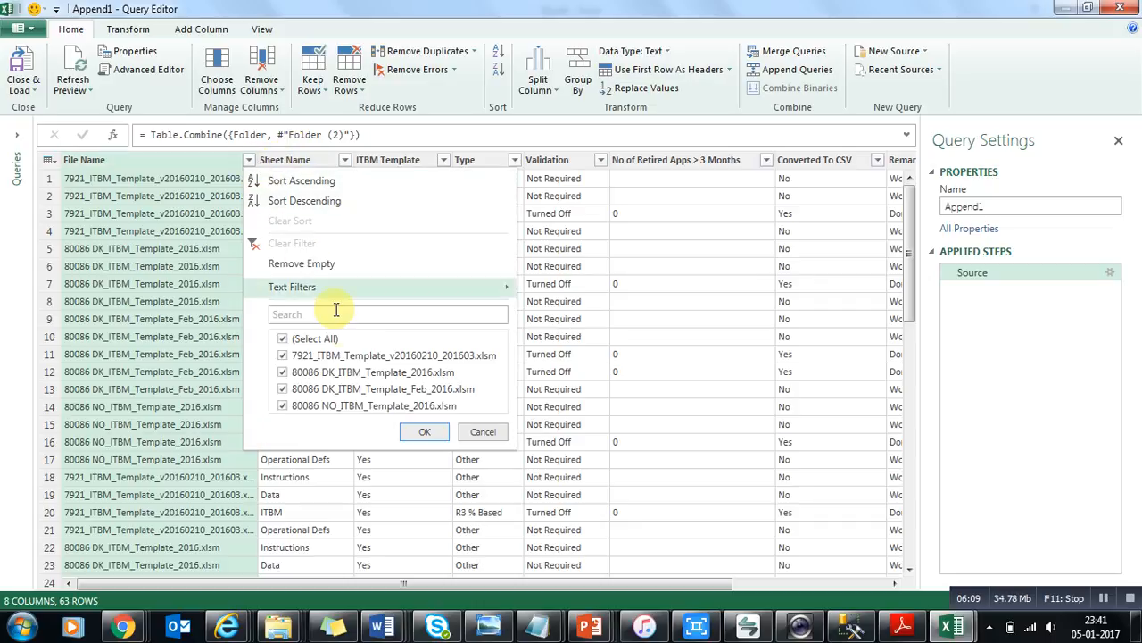
click(484, 432)
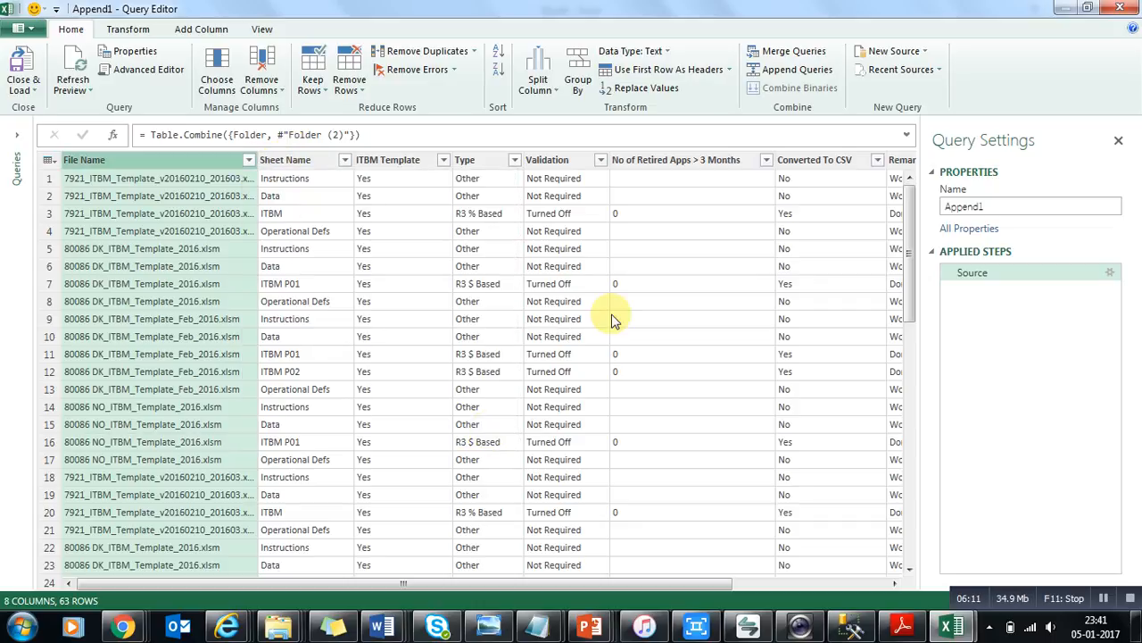
click(27, 87)
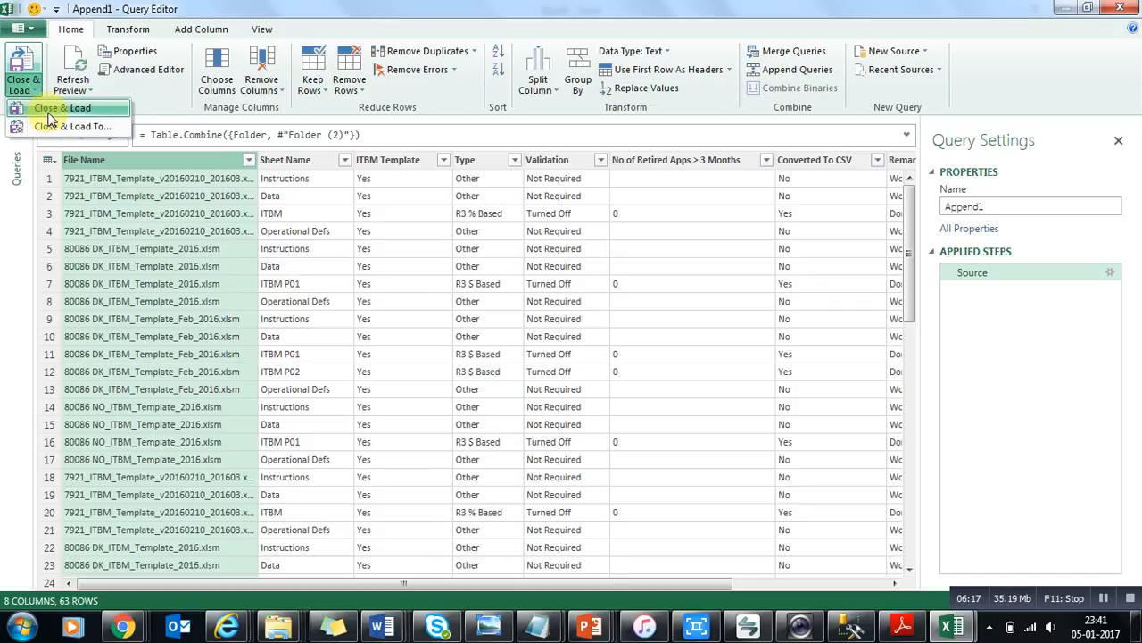
click(228, 220)
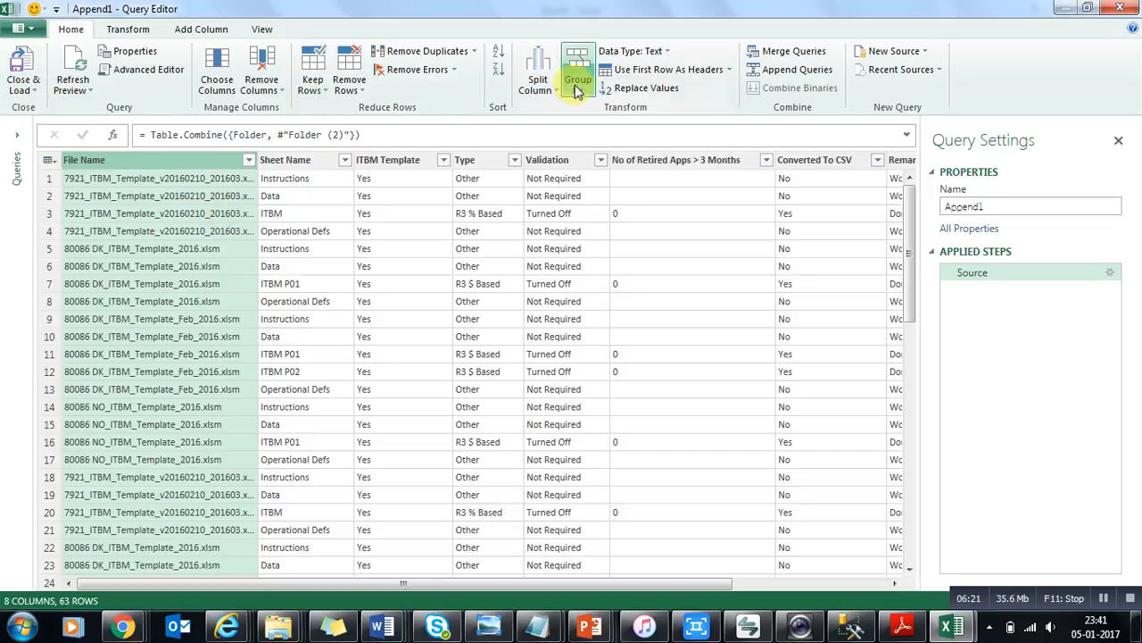
right_click(197, 163)
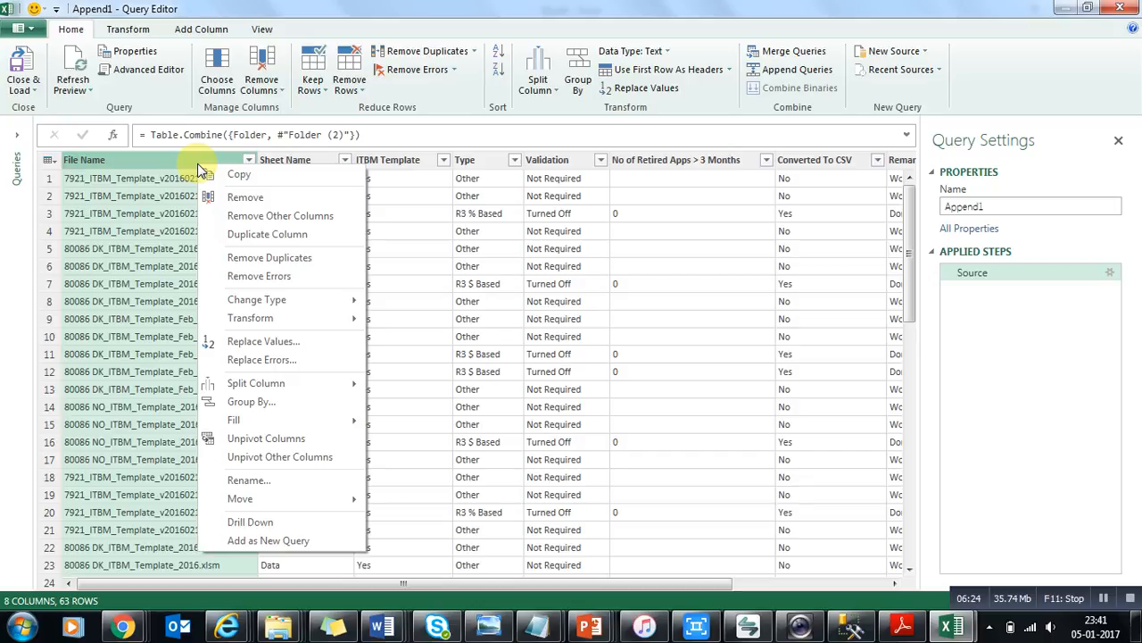
click(425, 193)
- Remove the ITBM Template and No of Retired Apps > 3 Months columns from the Append1 query
right_click(400, 166)
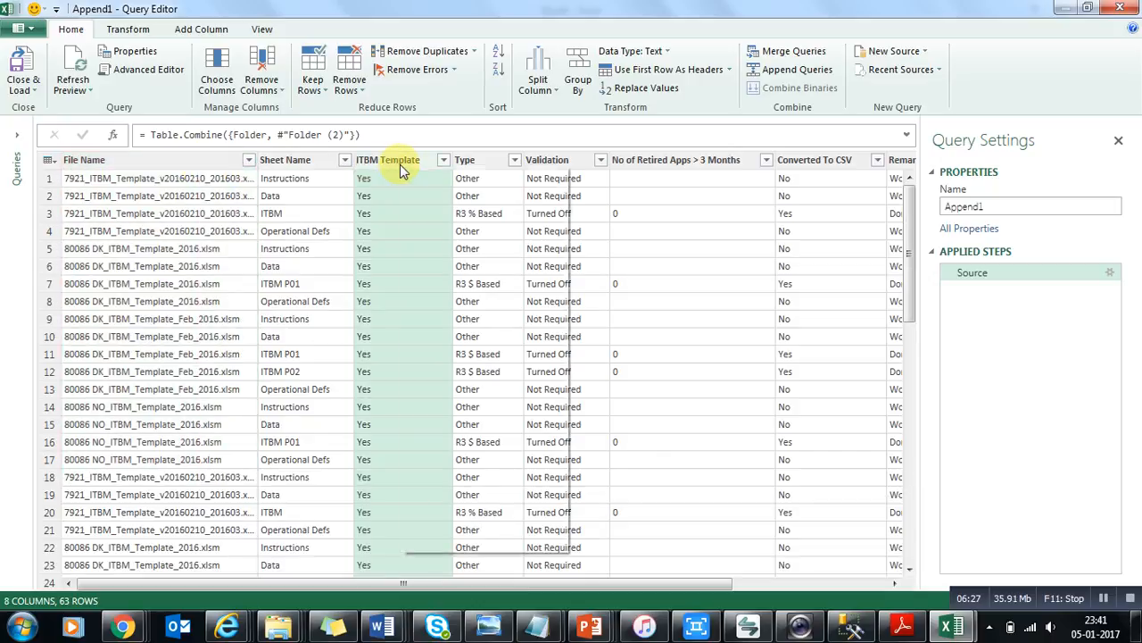
click(442, 198)
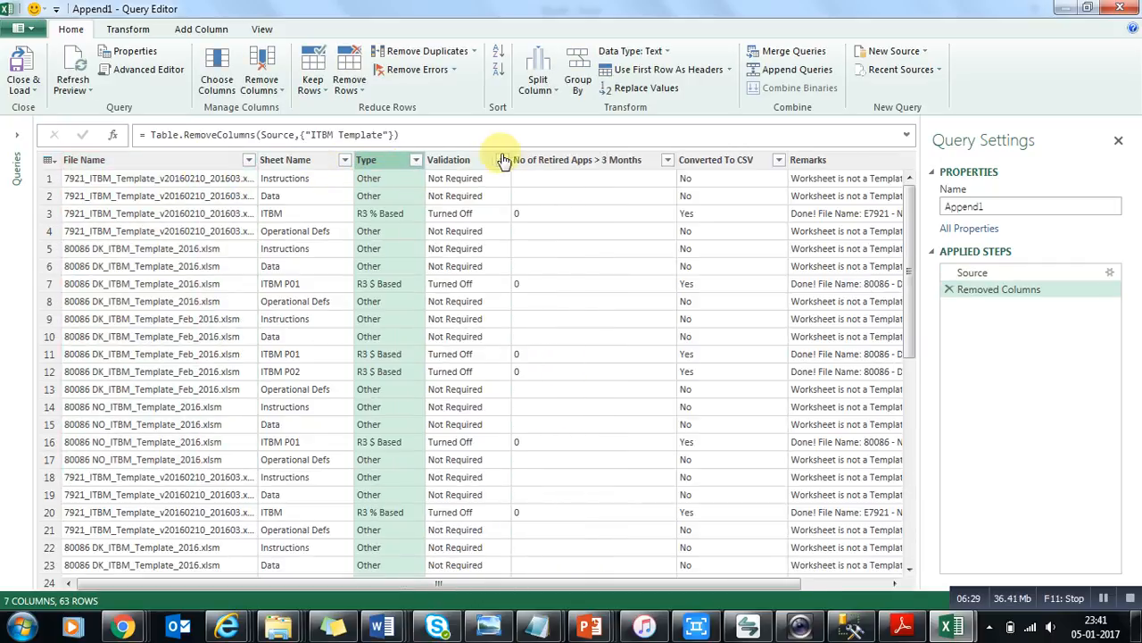
right_click(557, 159)
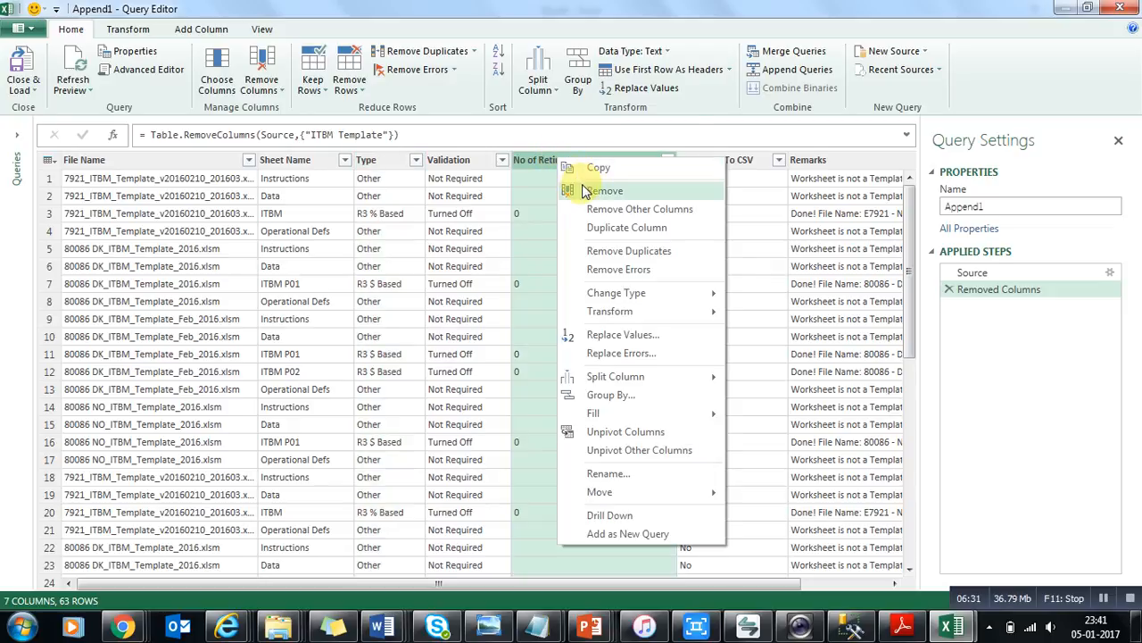
click(582, 186)
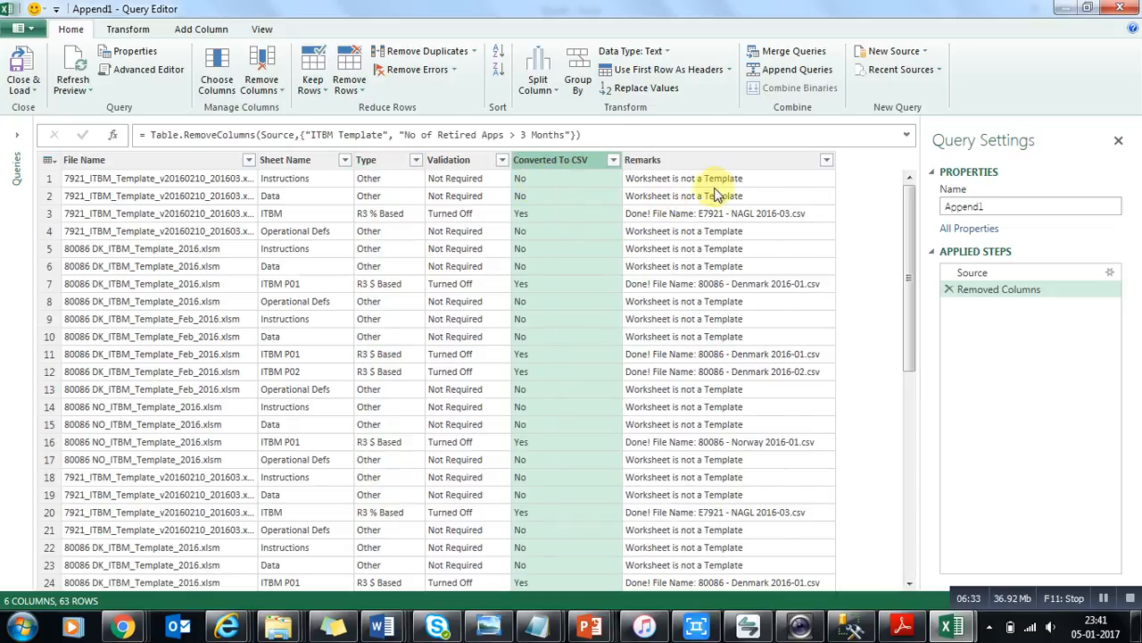
click(732, 250)
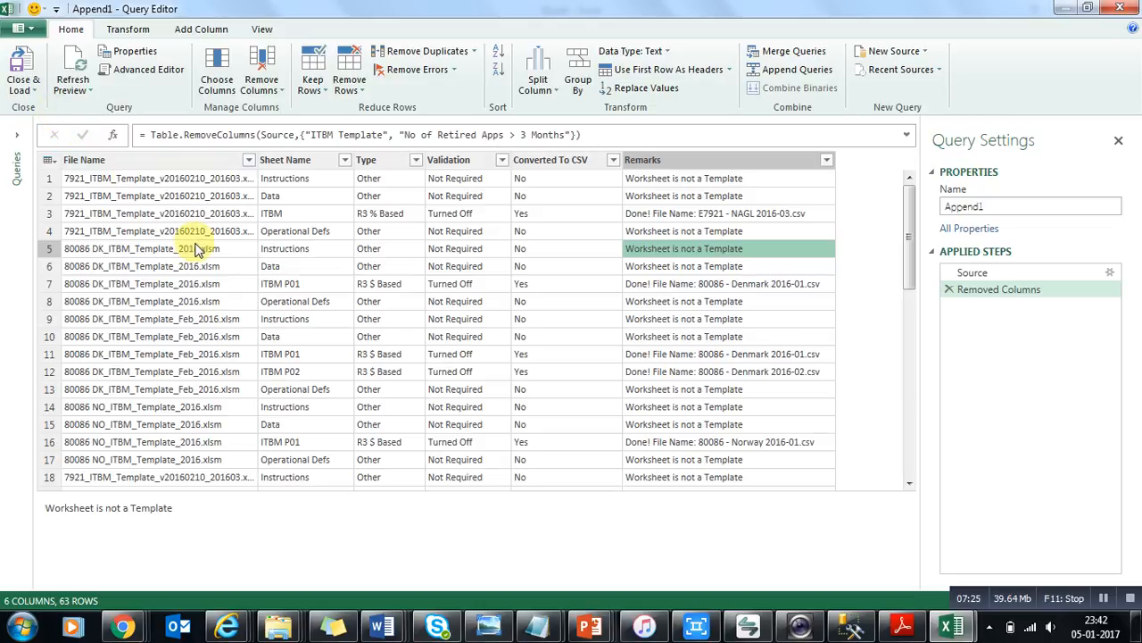
- Close the Query Editor, load the Append1 query to a new worksheet, and check the table down to its last row
click(36, 94)
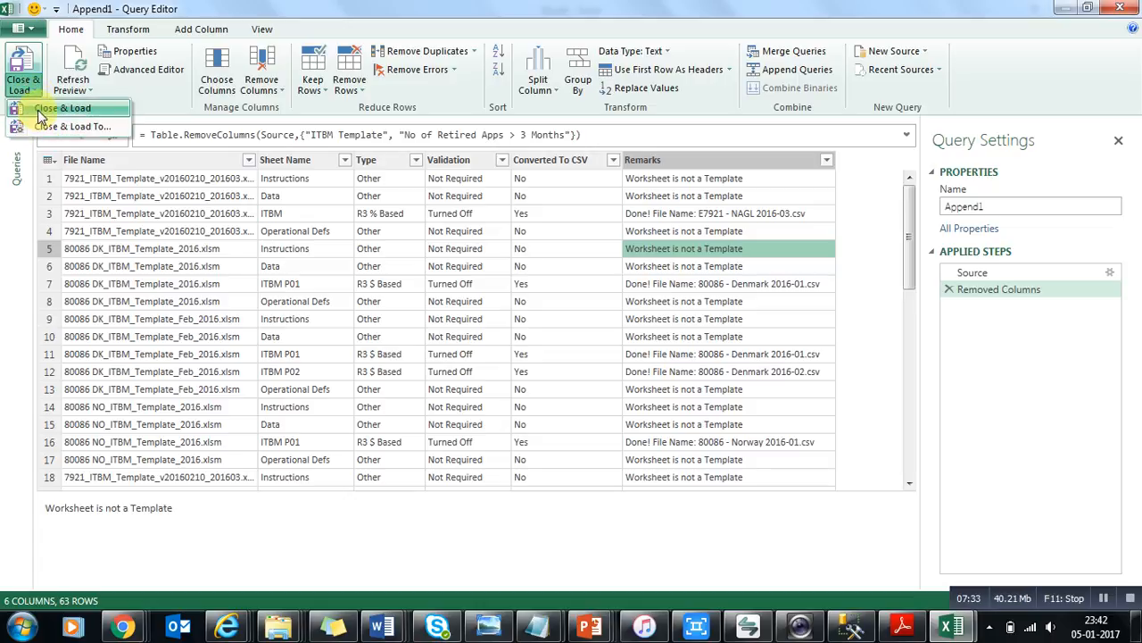
click(39, 115)
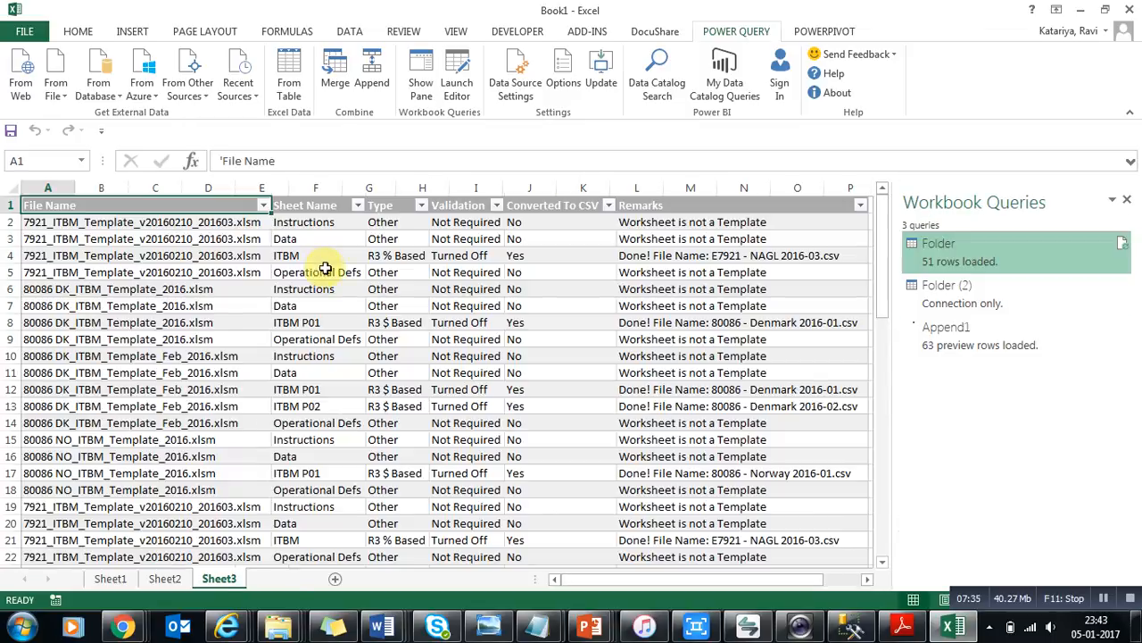
key(ctrl+Down)
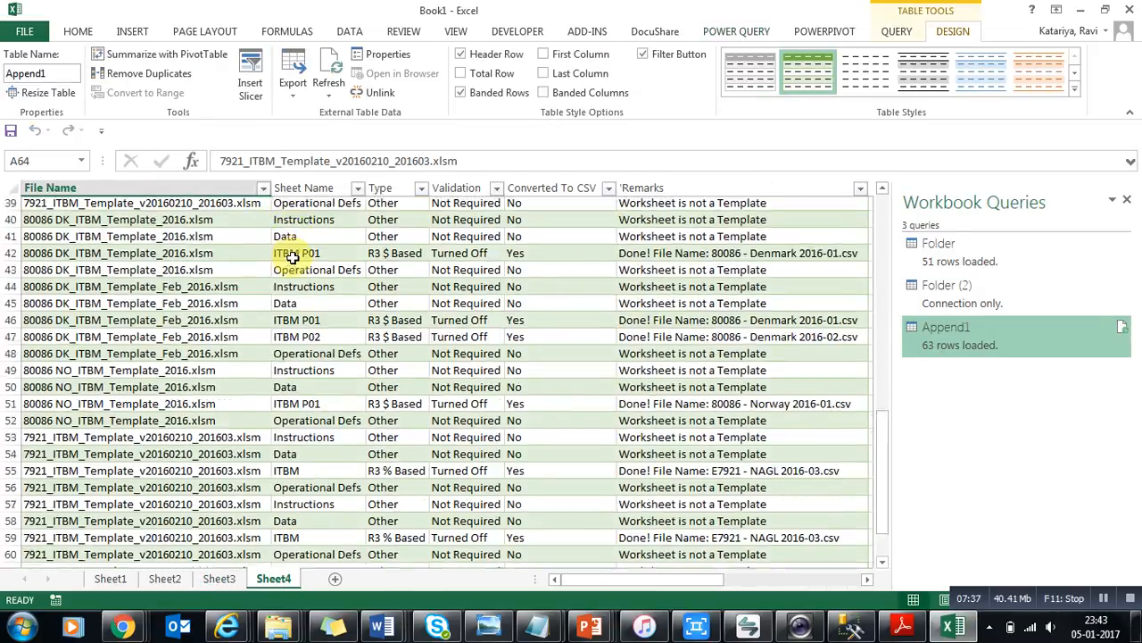
key(Down)
key(Up)
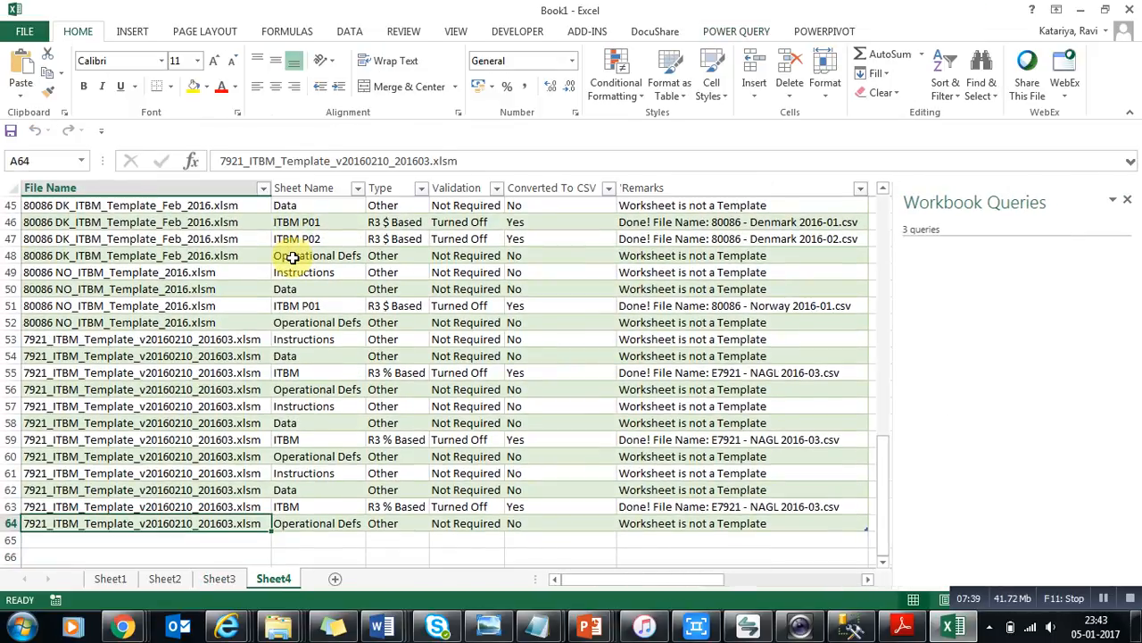
key(ctrl+Up)
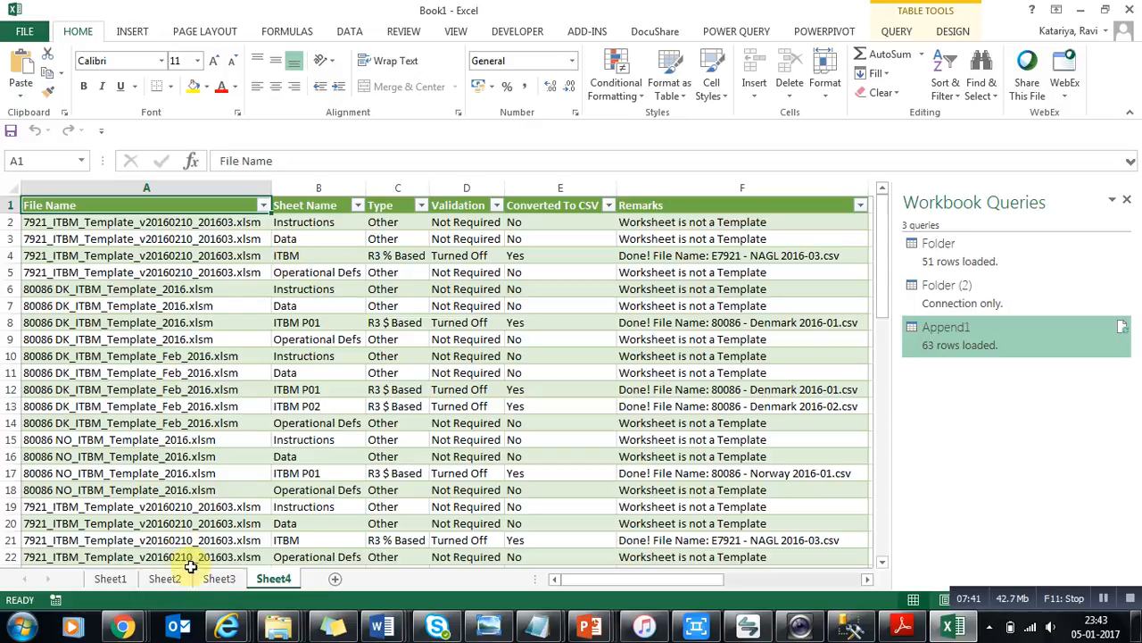
- Hide the worksheets Sheet3, Sheet2 and Sheet1 so that only the appended table's sheet stays in view
click(216, 580)
right_click(217, 579)
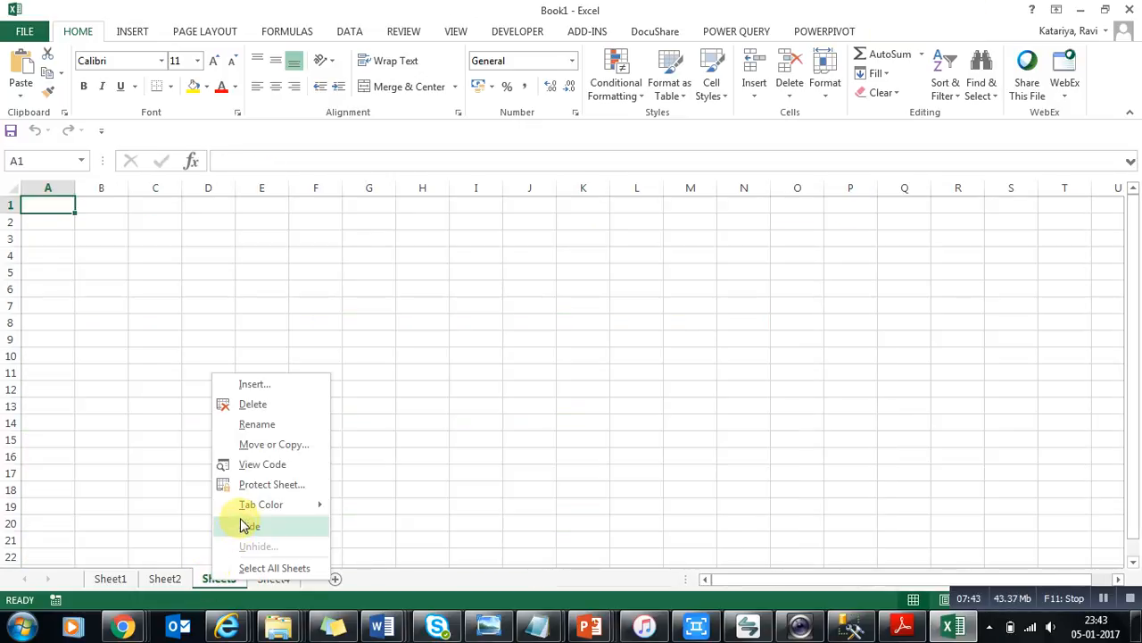
click(247, 523)
right_click(164, 578)
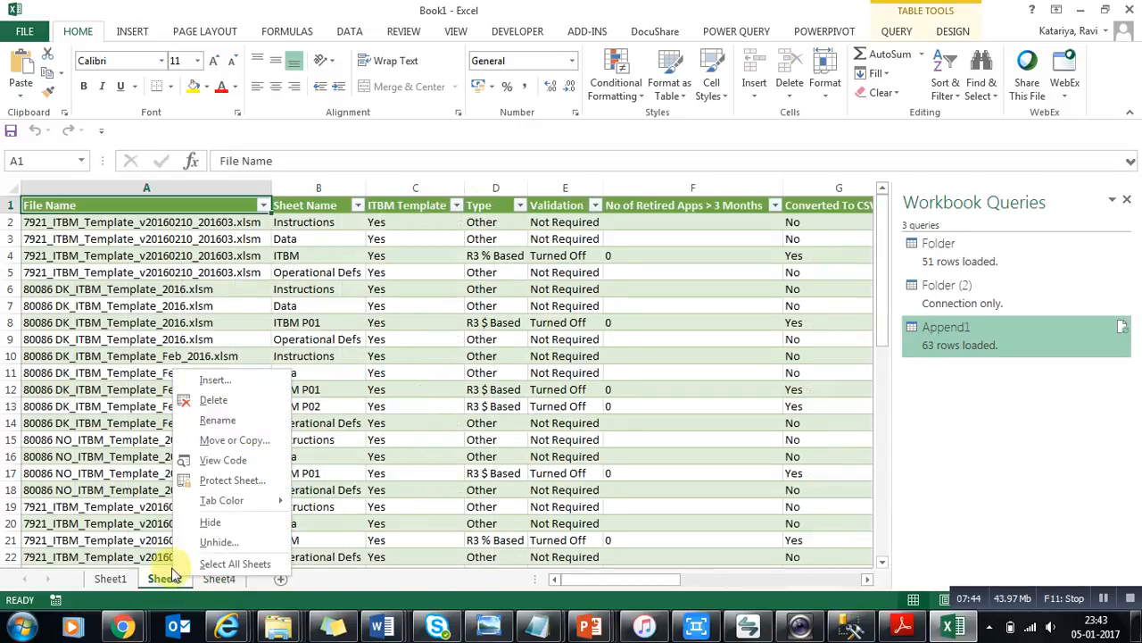
click(208, 523)
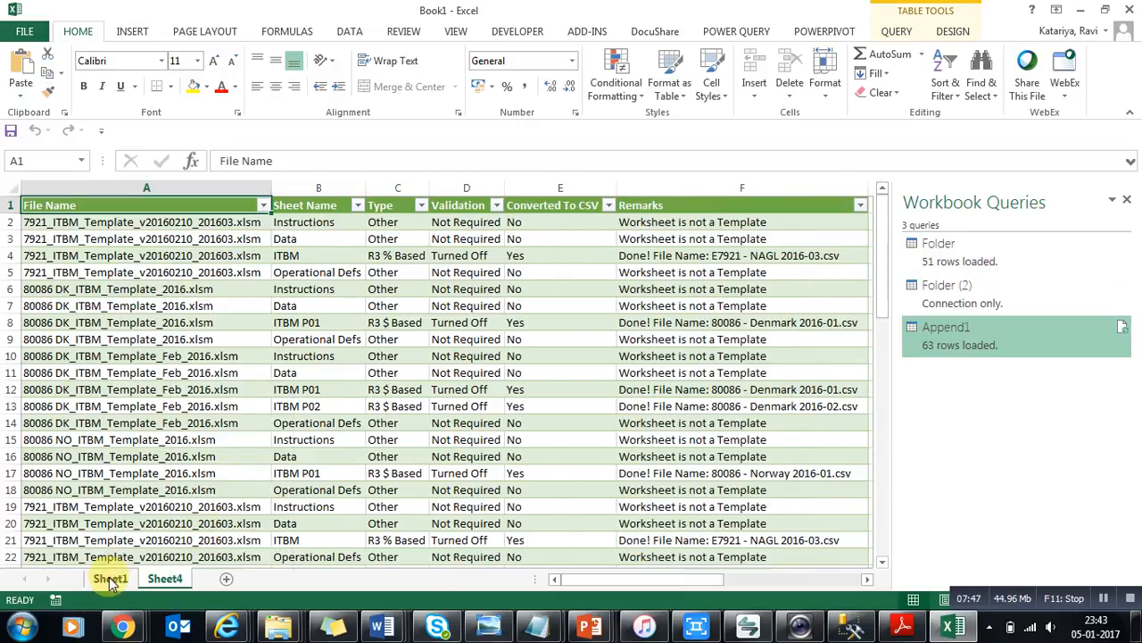
right_click(109, 578)
click(135, 525)
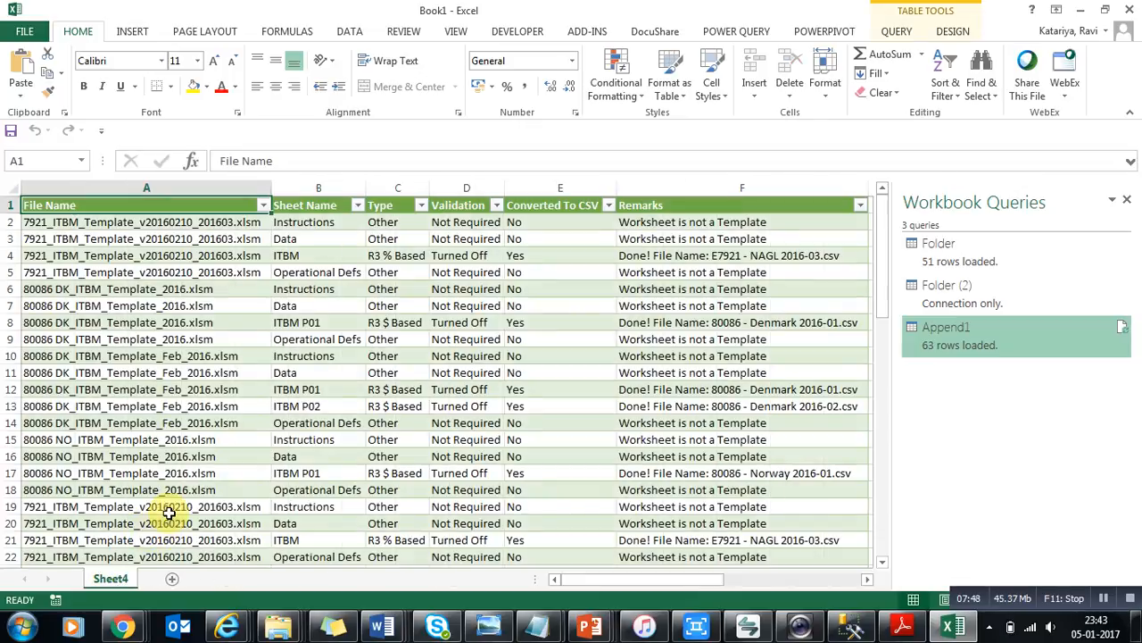
- Rename the Sheet4 worksheet as Summary
double_click(111, 579)
text(Summary)
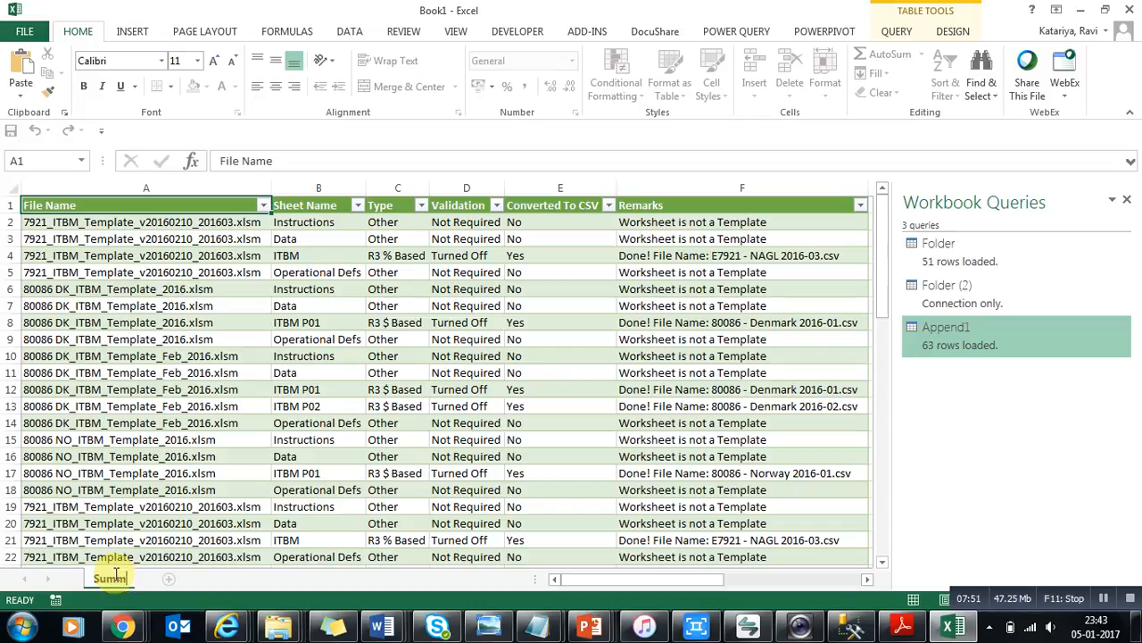
key(Return)
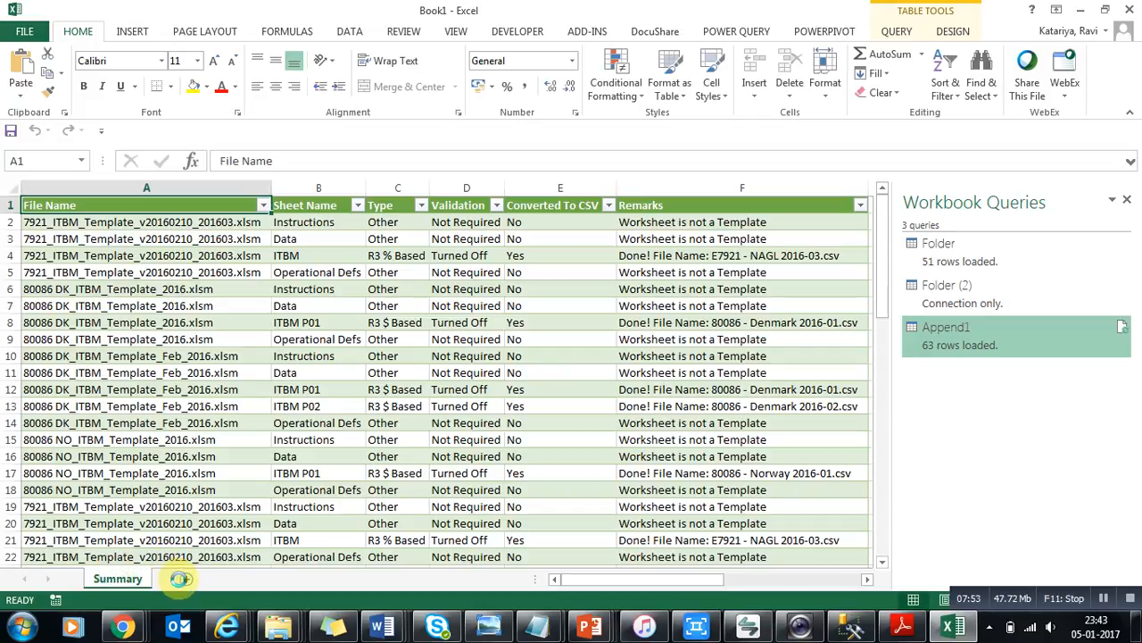
- Add a new blank worksheet after the Summary sheet and try to rename it
click(180, 579)
text(Cha)
key(Escape)
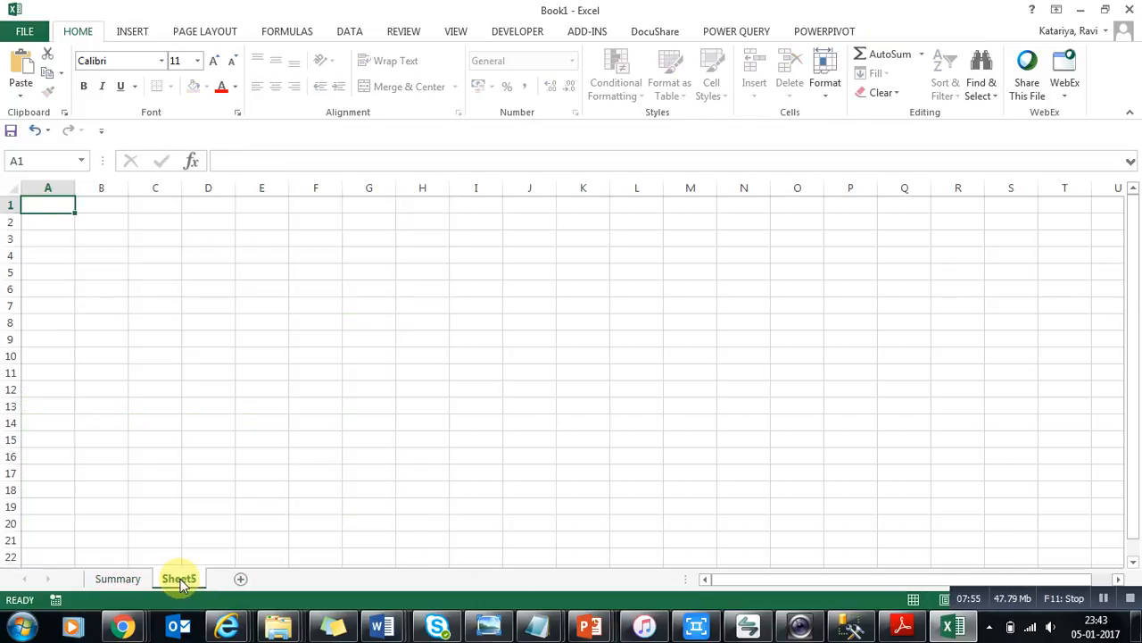
key(alt+o)
key(Escape)
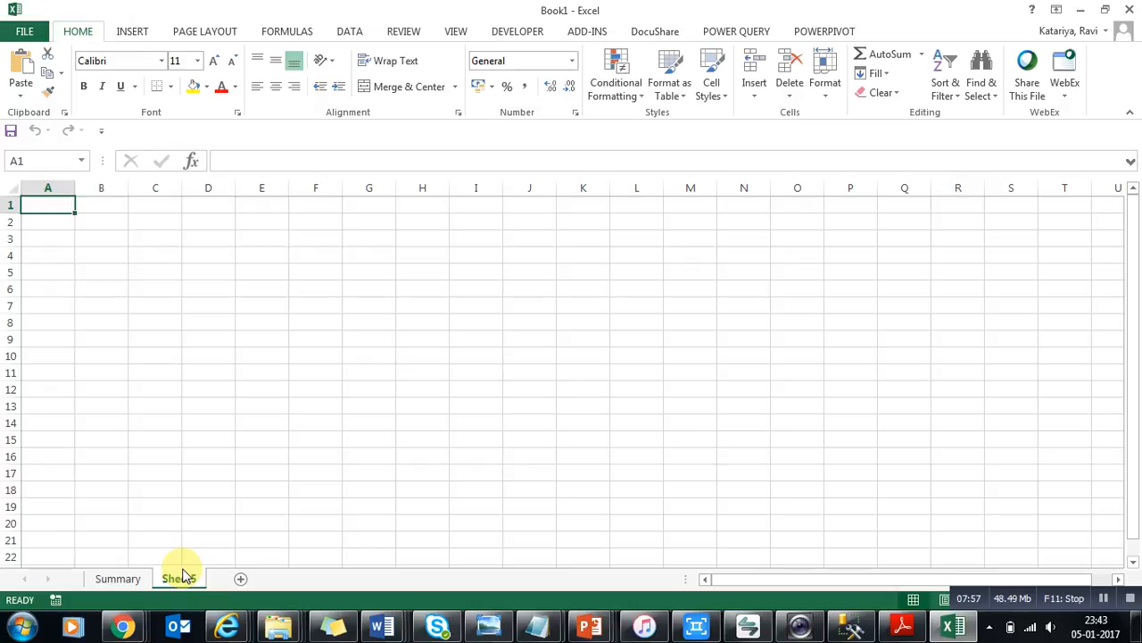